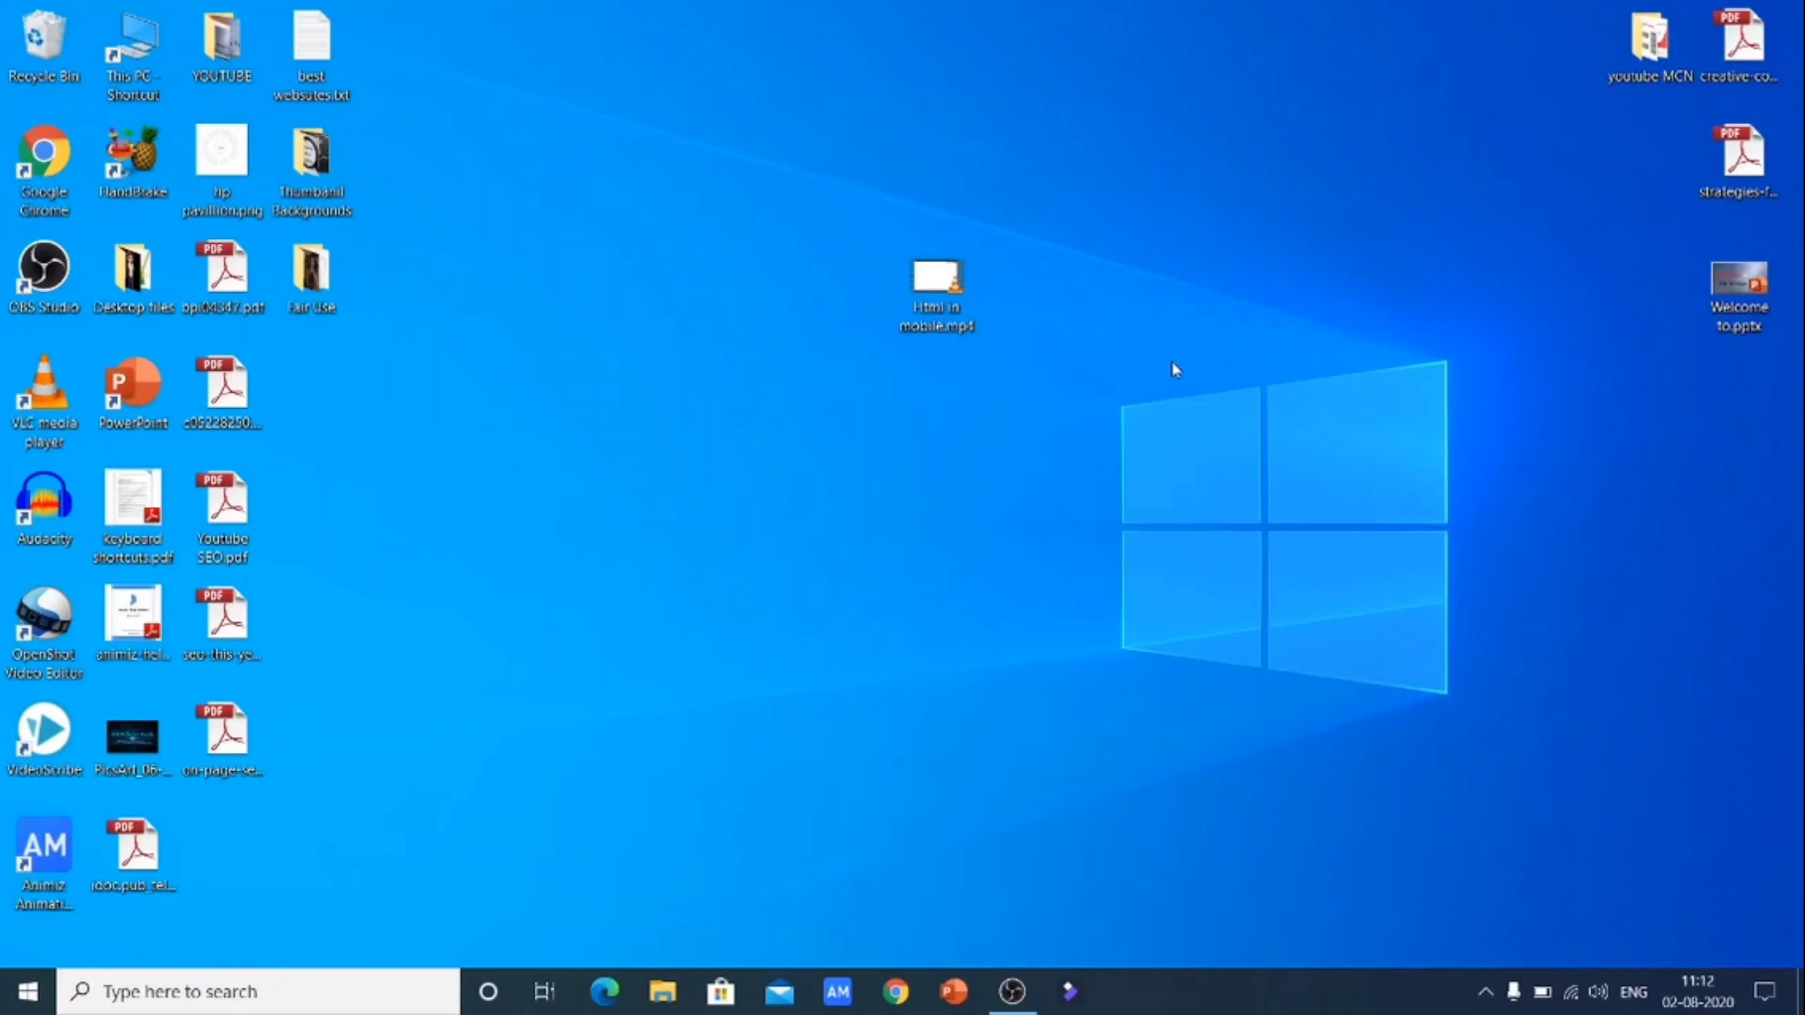
- Switch to Chrome, open YouTube and go to the channel's YouTube Studio dashboard
click(884, 999)
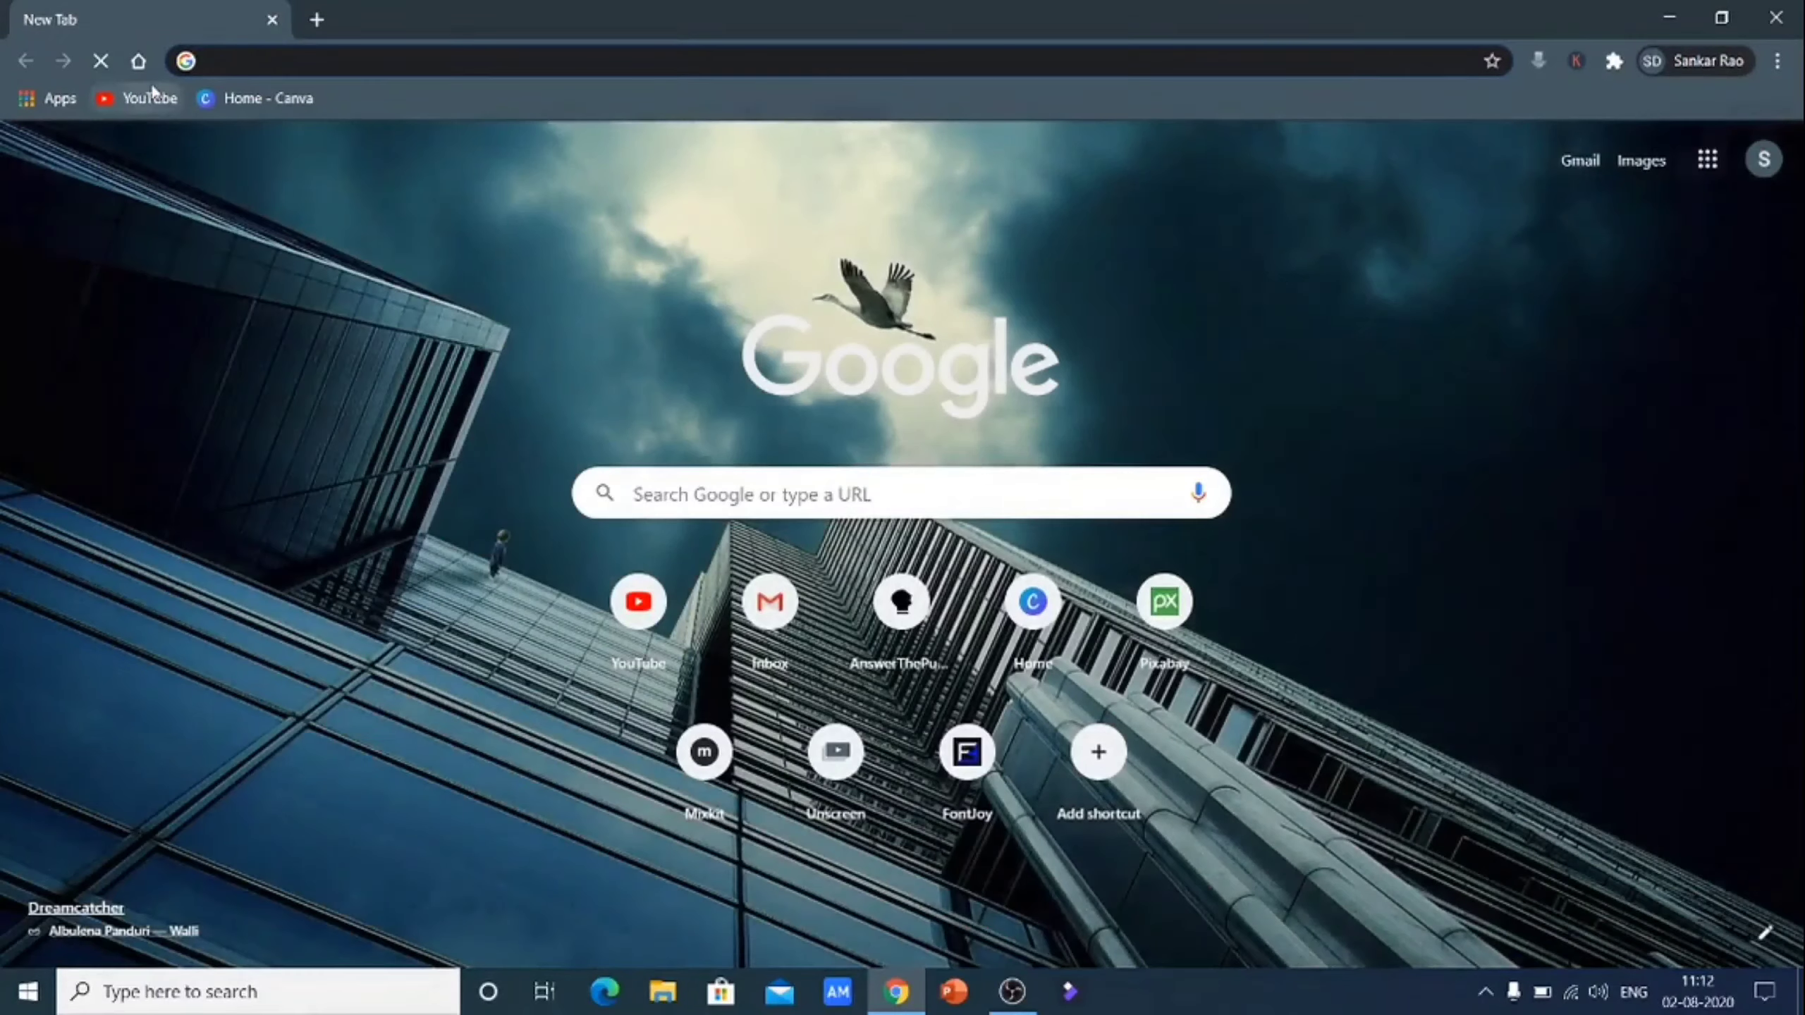
click(150, 96)
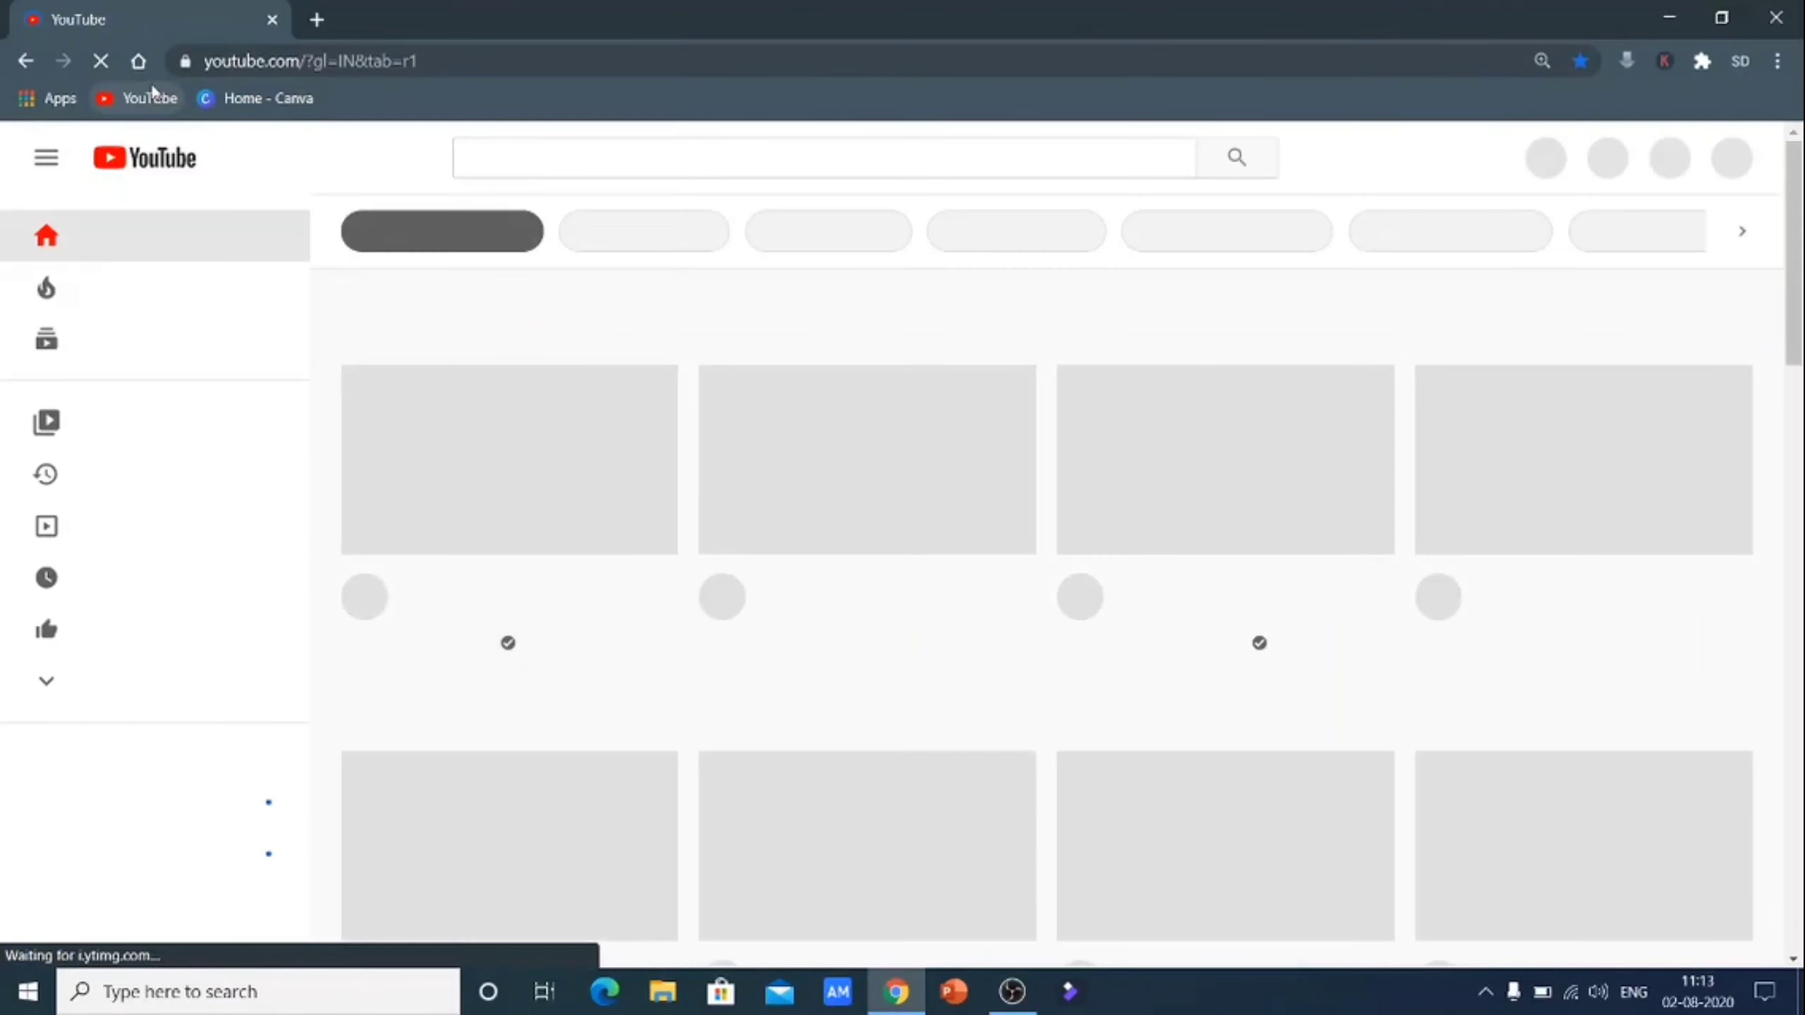
click(1723, 157)
click(1515, 363)
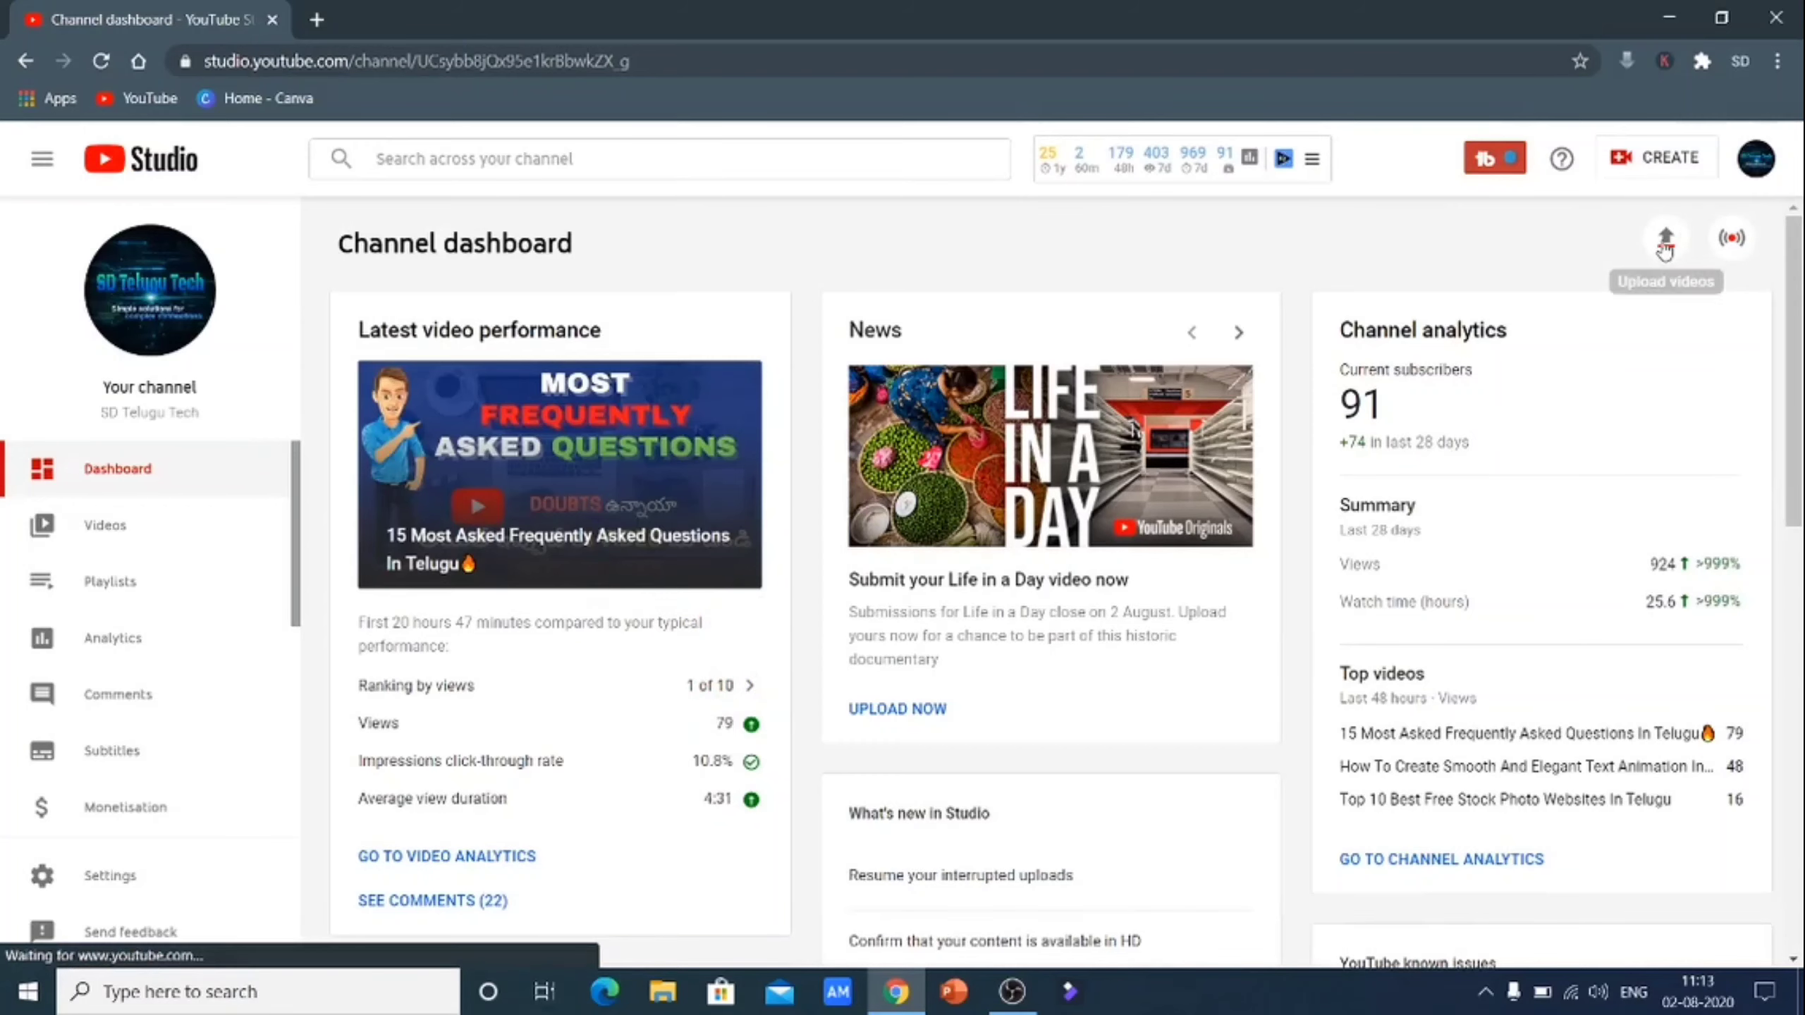
- Start a video upload and choose the file Html in mobile.mp4 from the Desktop folder
click(1663, 242)
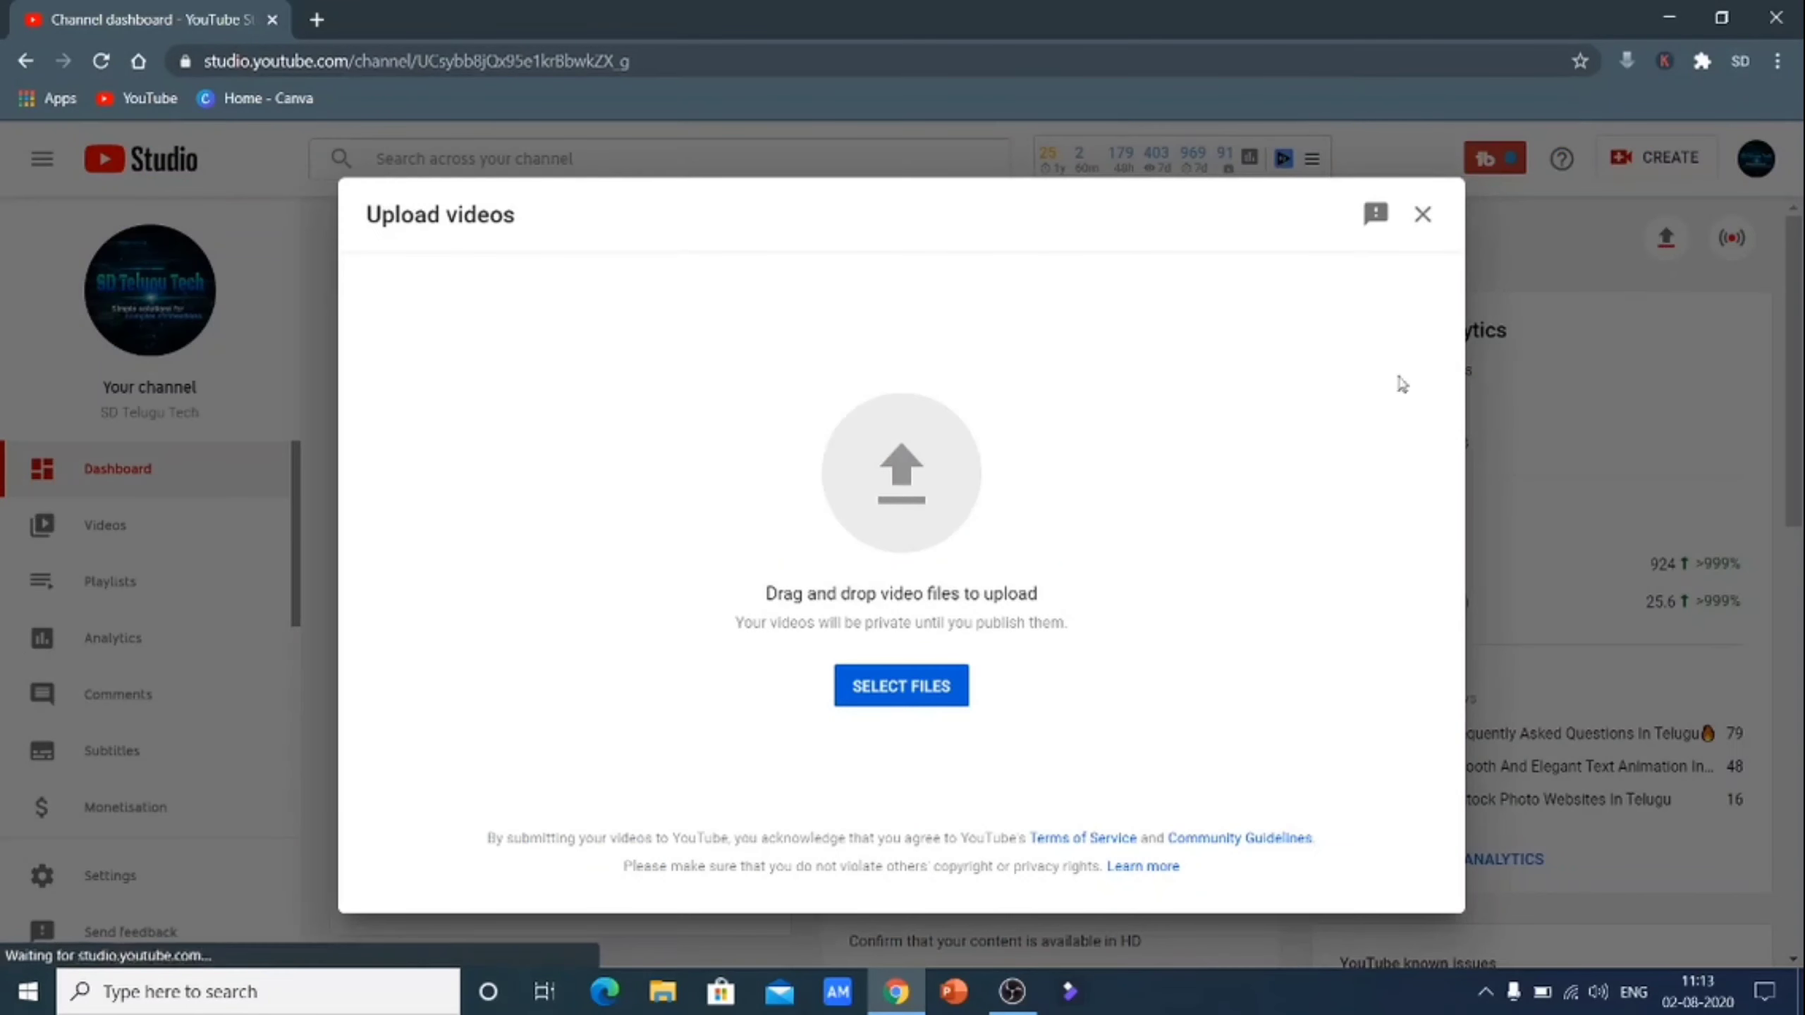
click(914, 695)
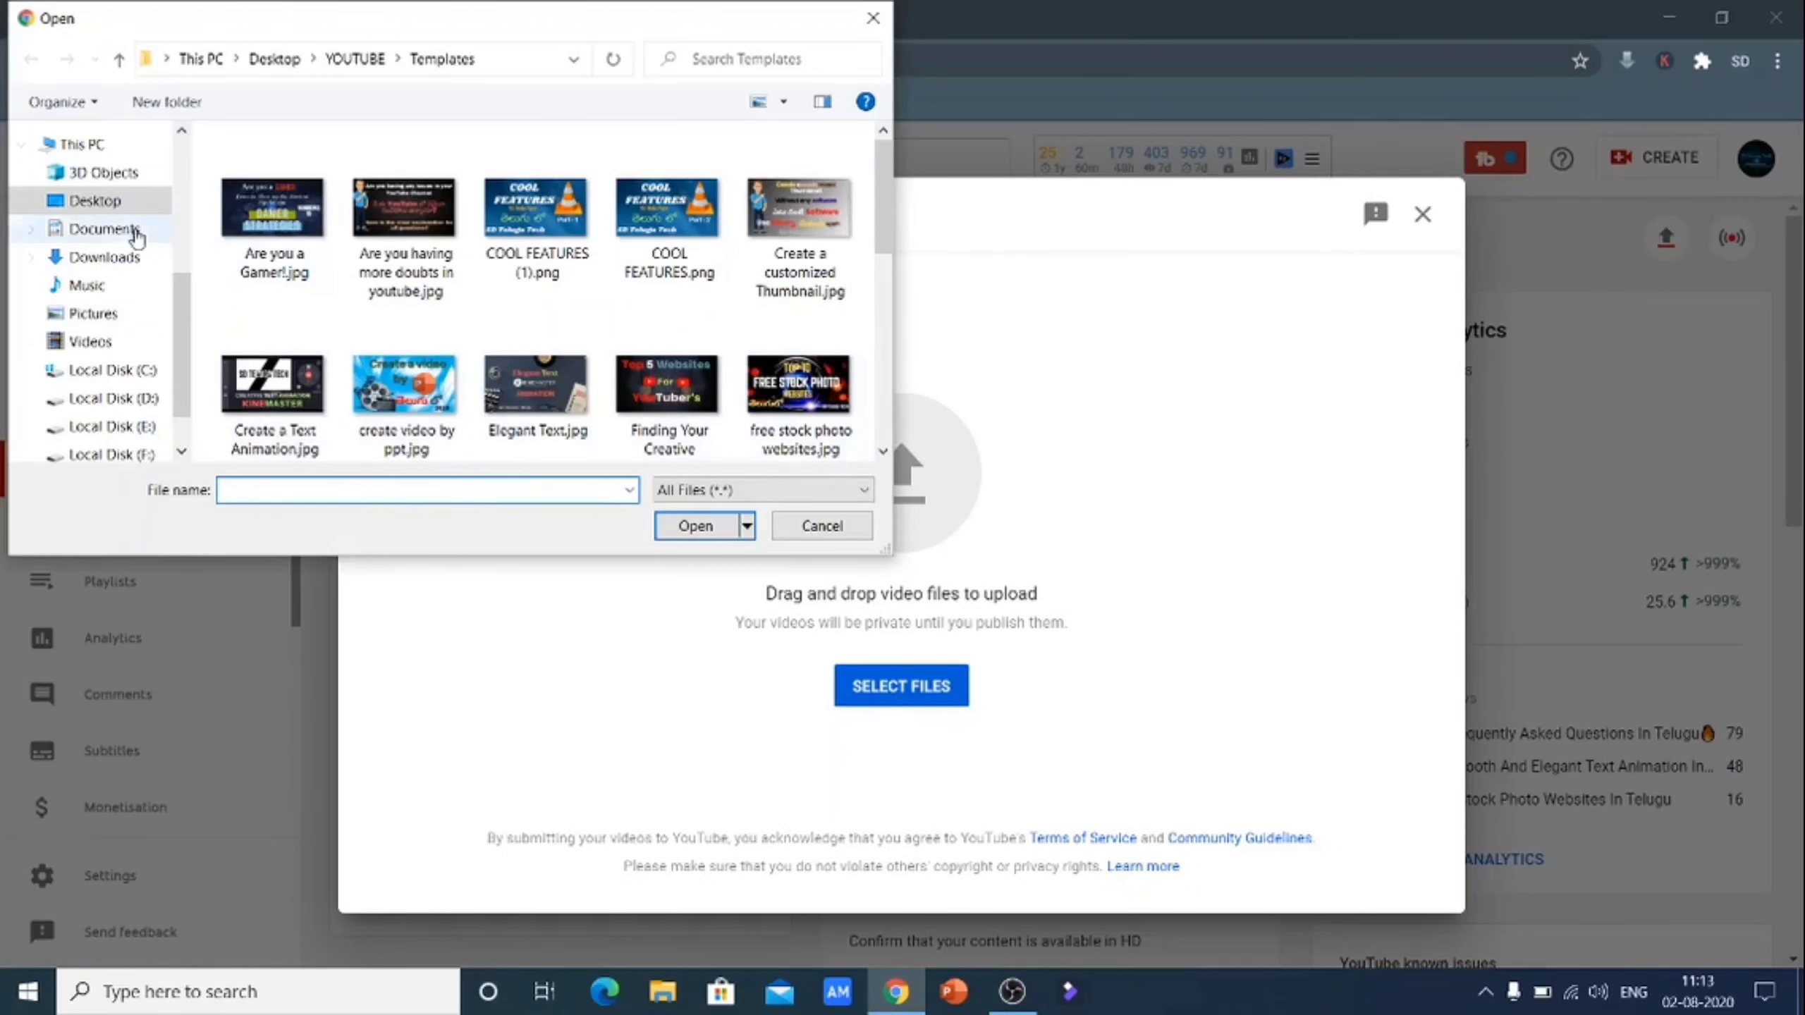
click(94, 200)
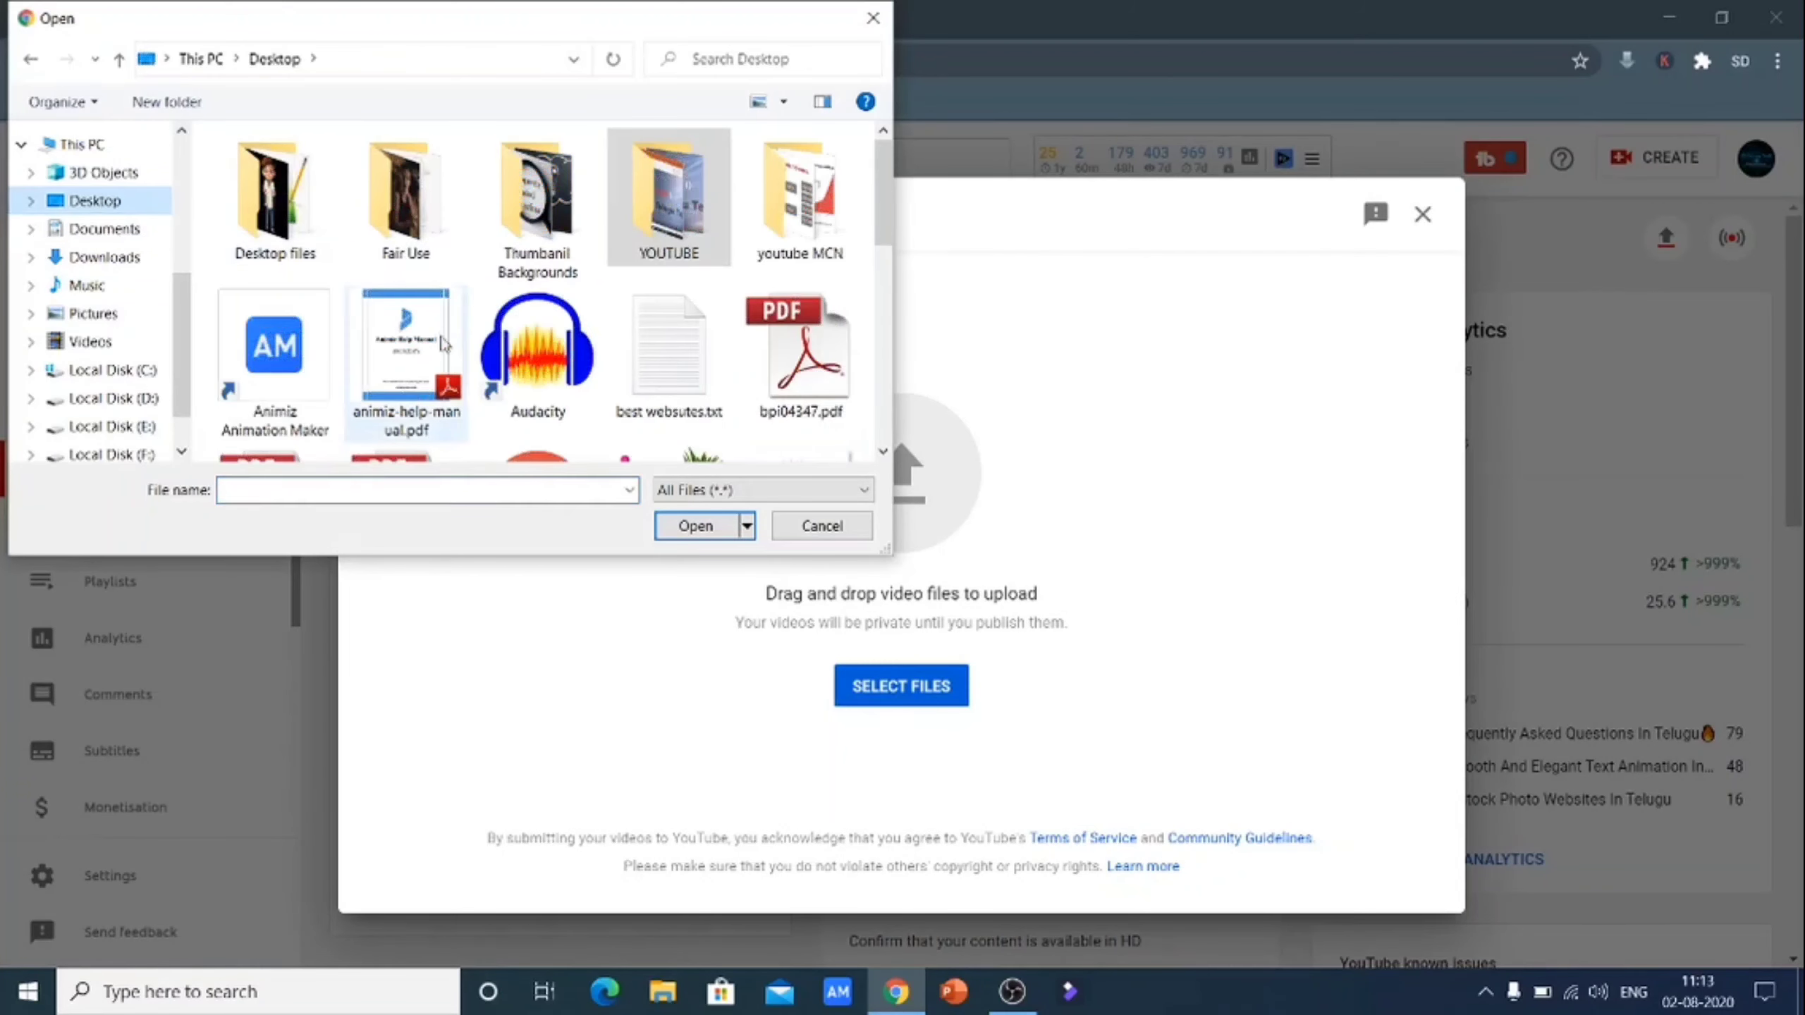
scroll(467, 395, down, 2)
scroll(467, 395, down, 3)
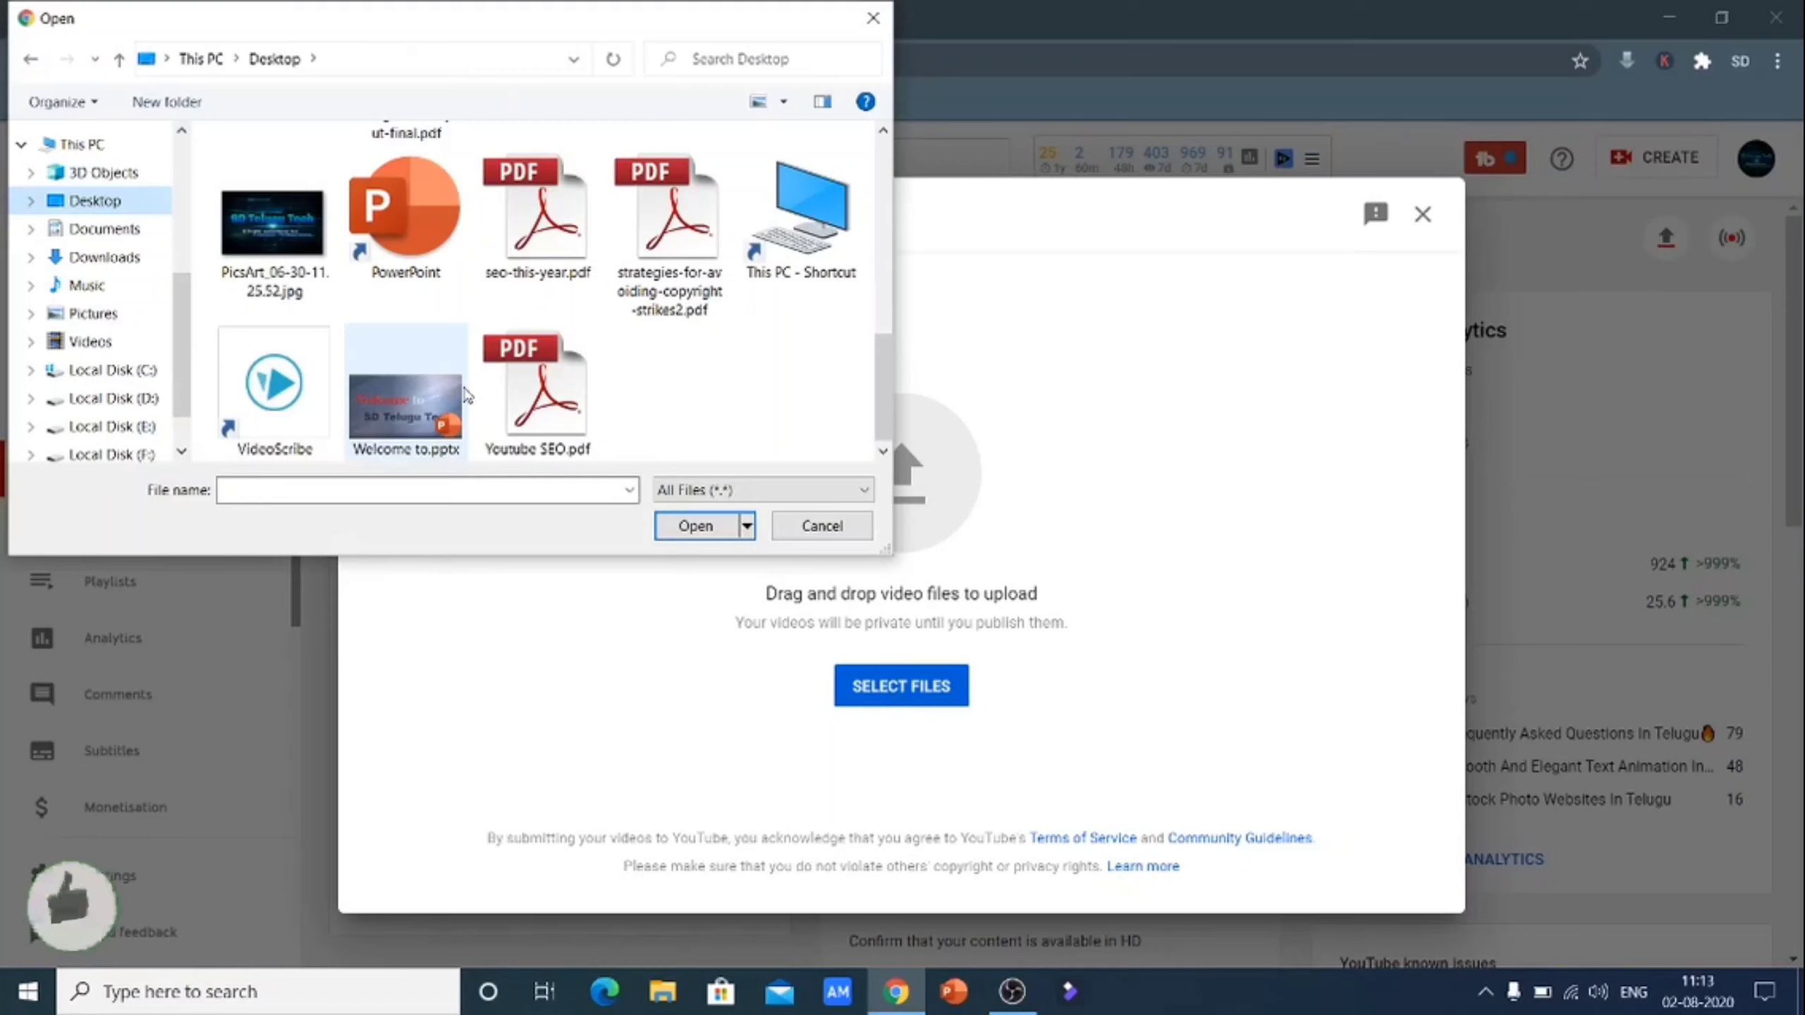
scroll(632, 367, up, 5)
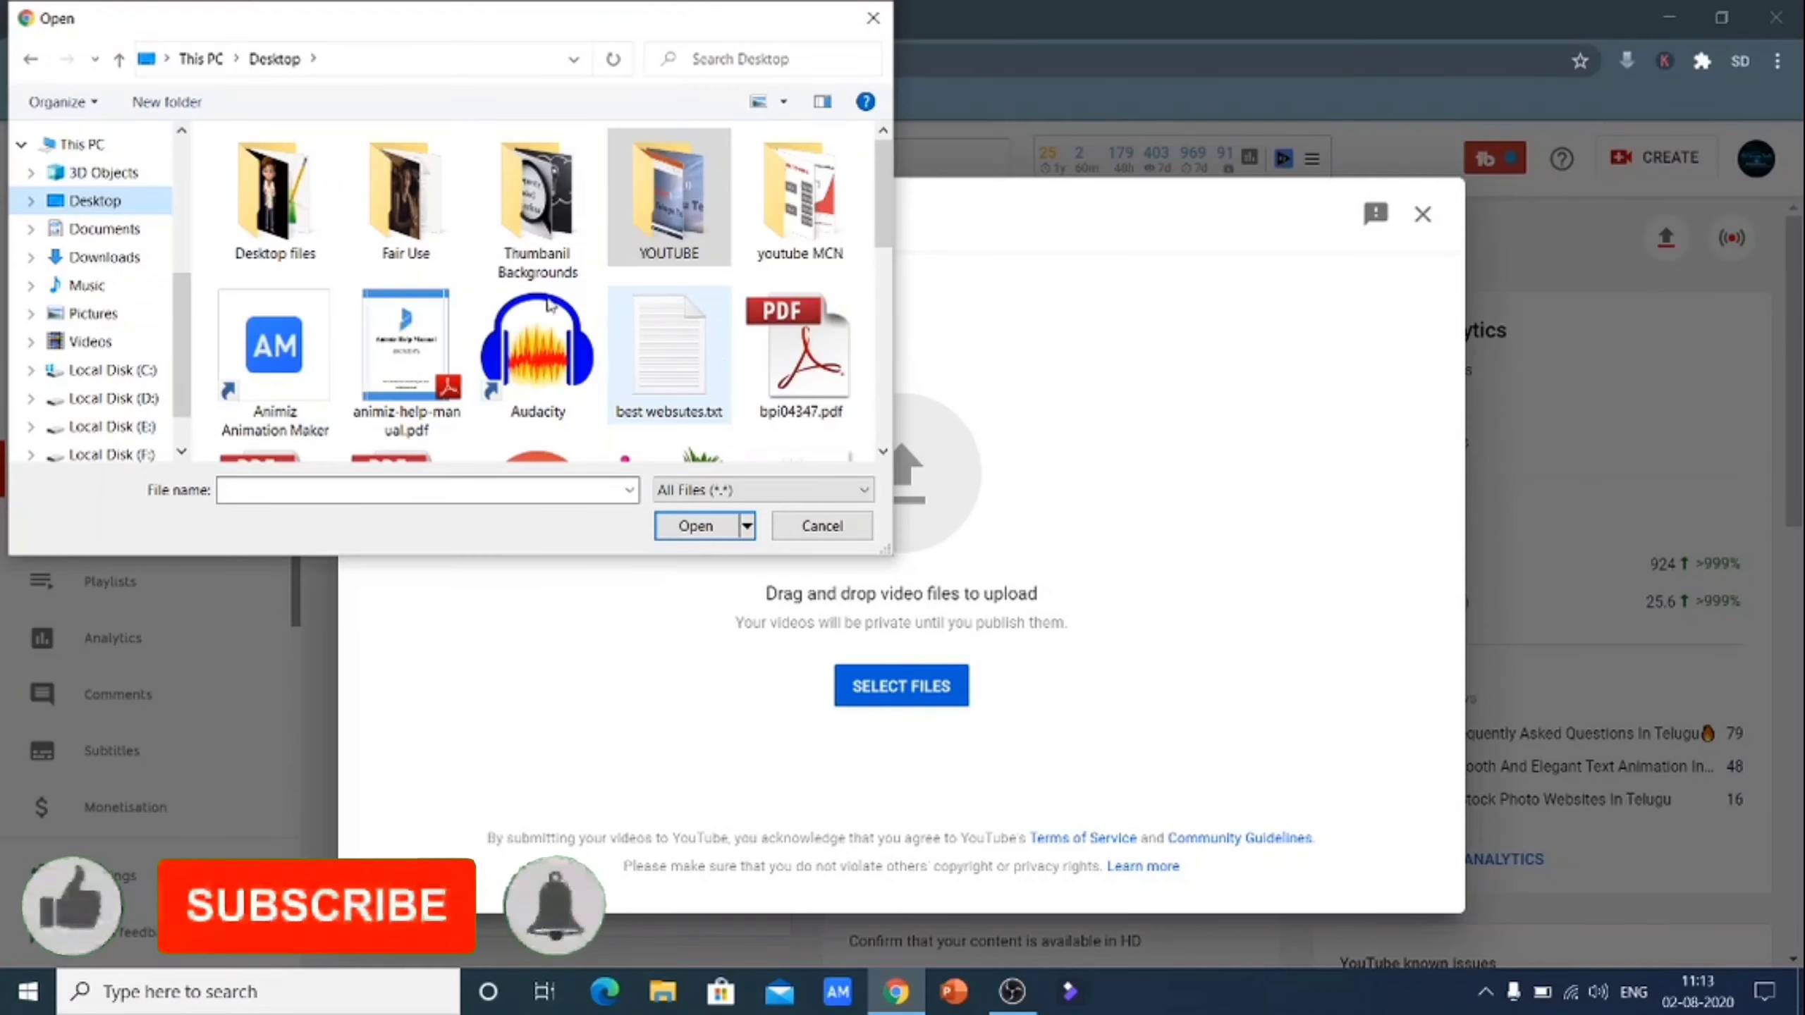
click(472, 491)
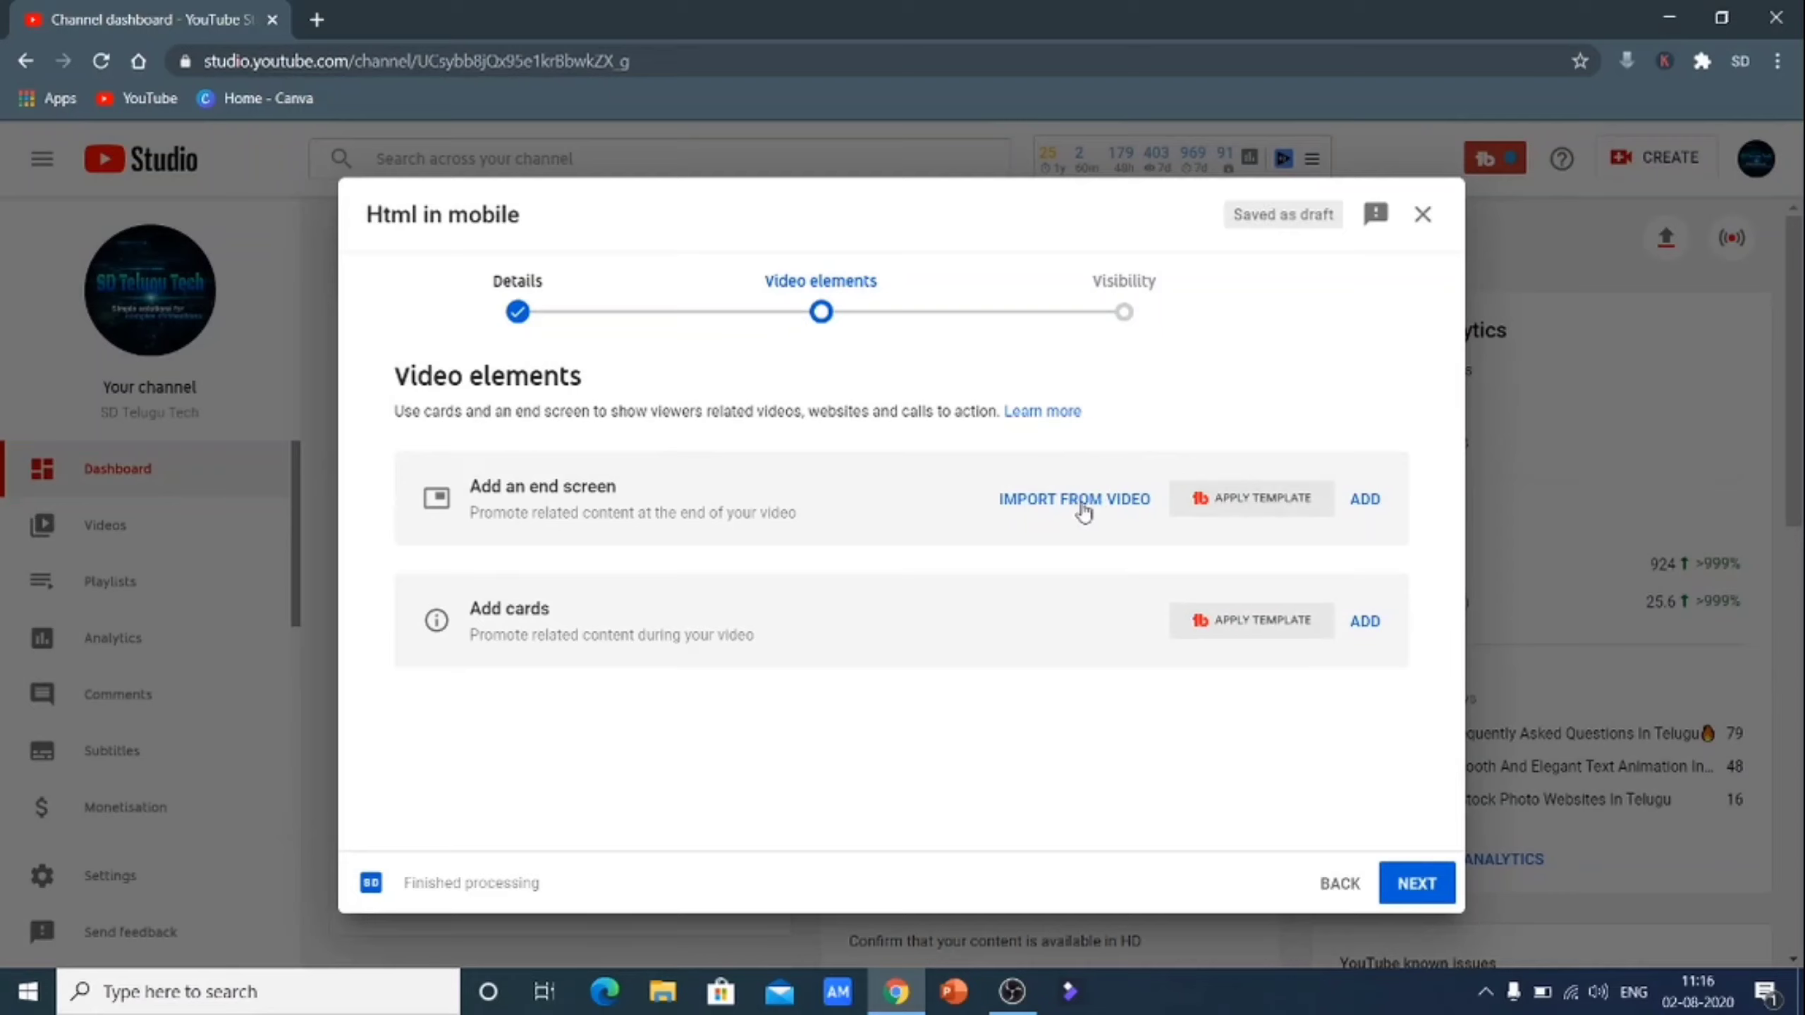
- Add an end screen by importing the latest video's layout, and delete its "How To Create Professional Text Animation" video element
click(1365, 500)
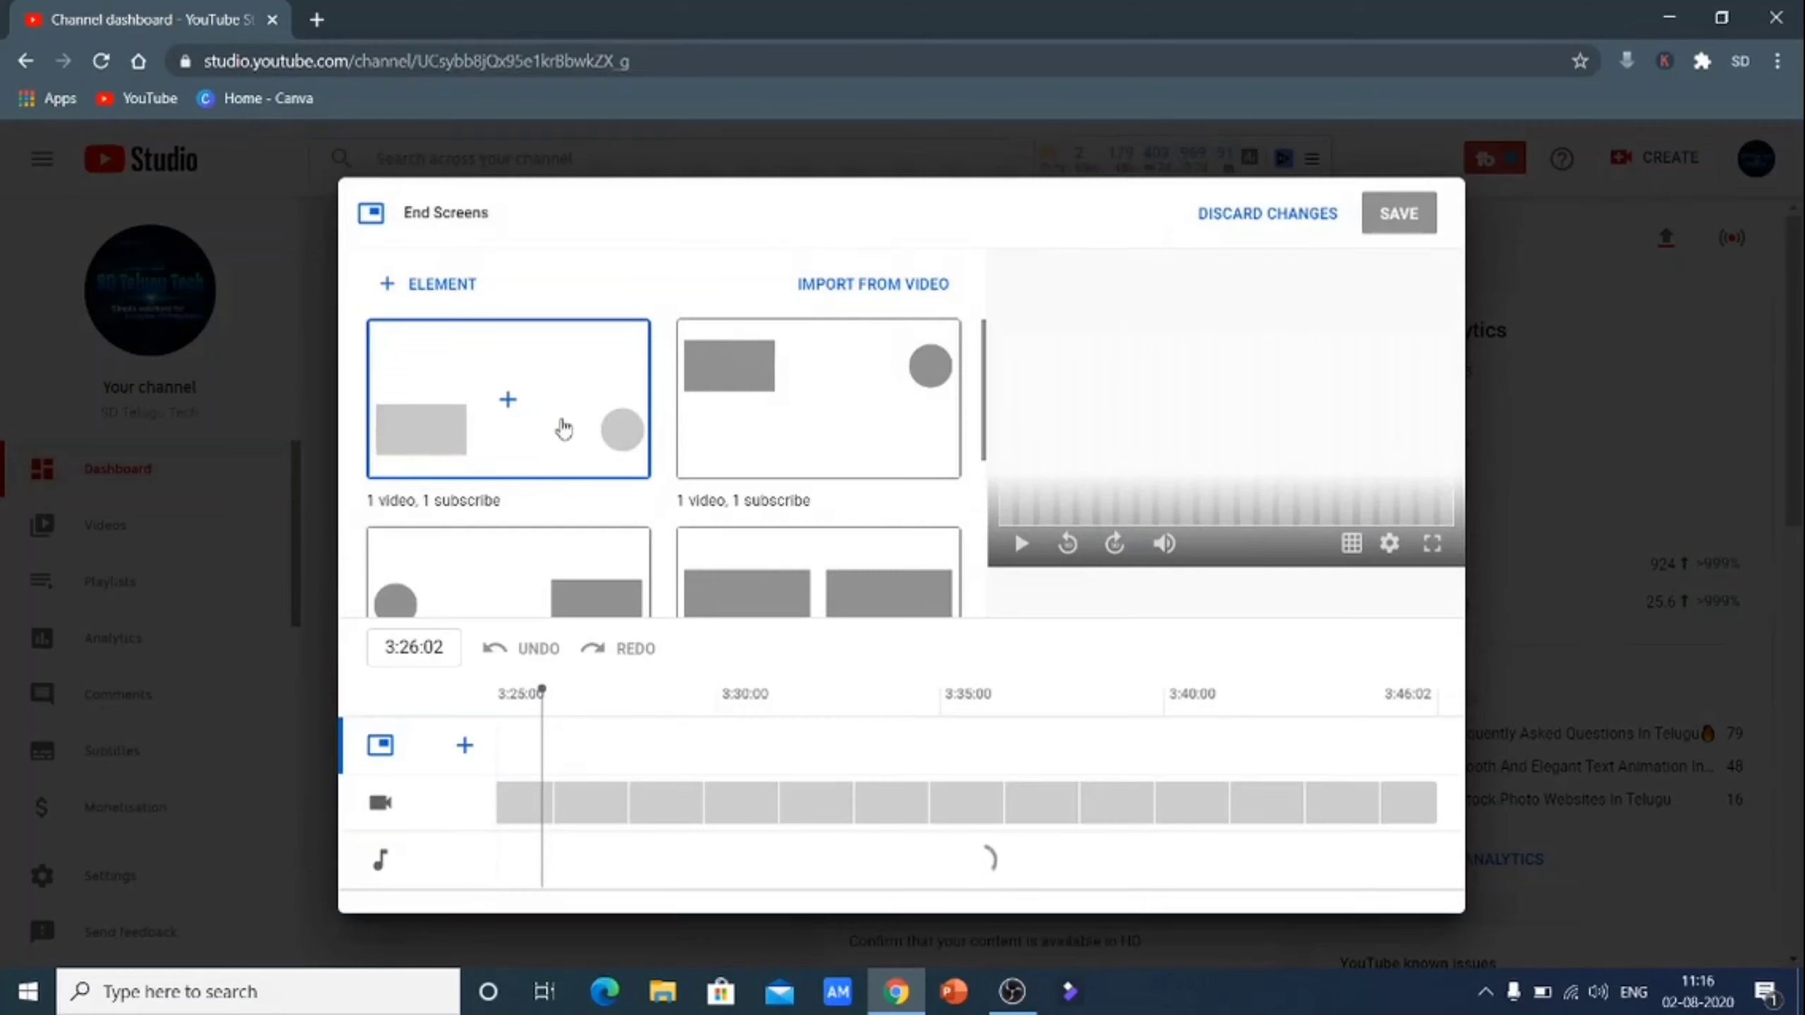
scroll(592, 484, down, 3)
scroll(593, 484, up, 2)
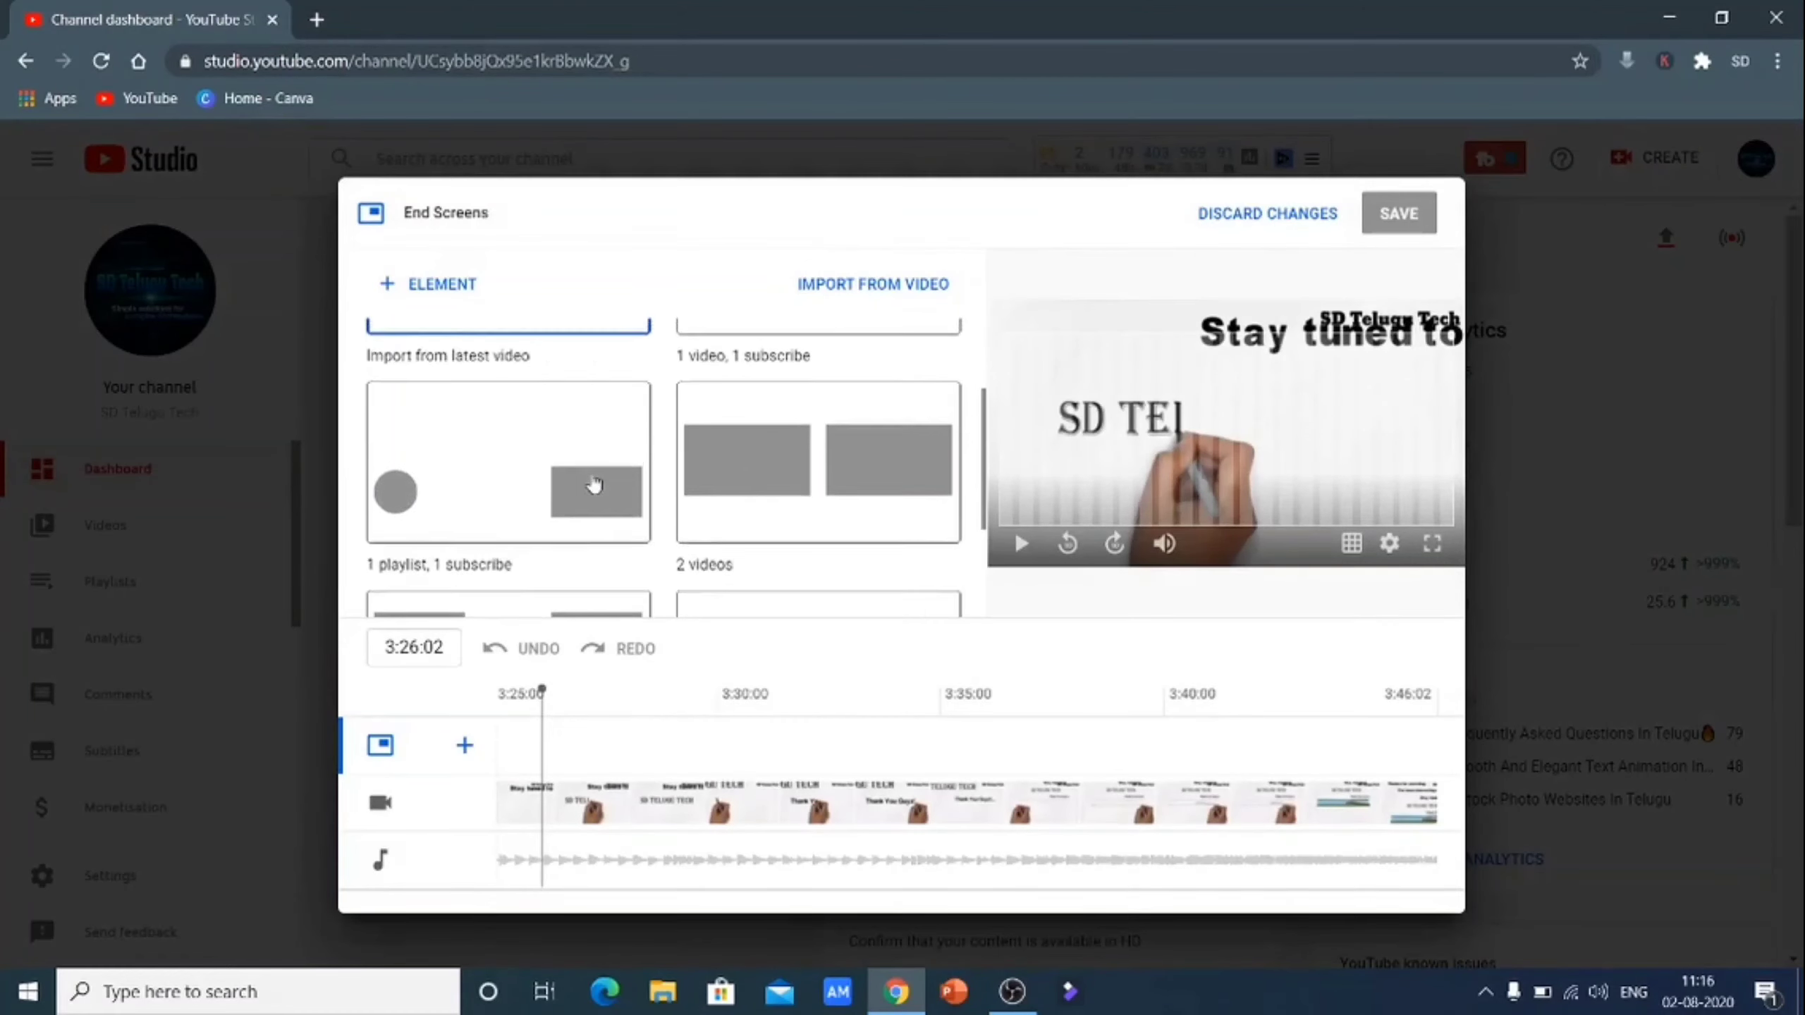
scroll(595, 484, down, 2)
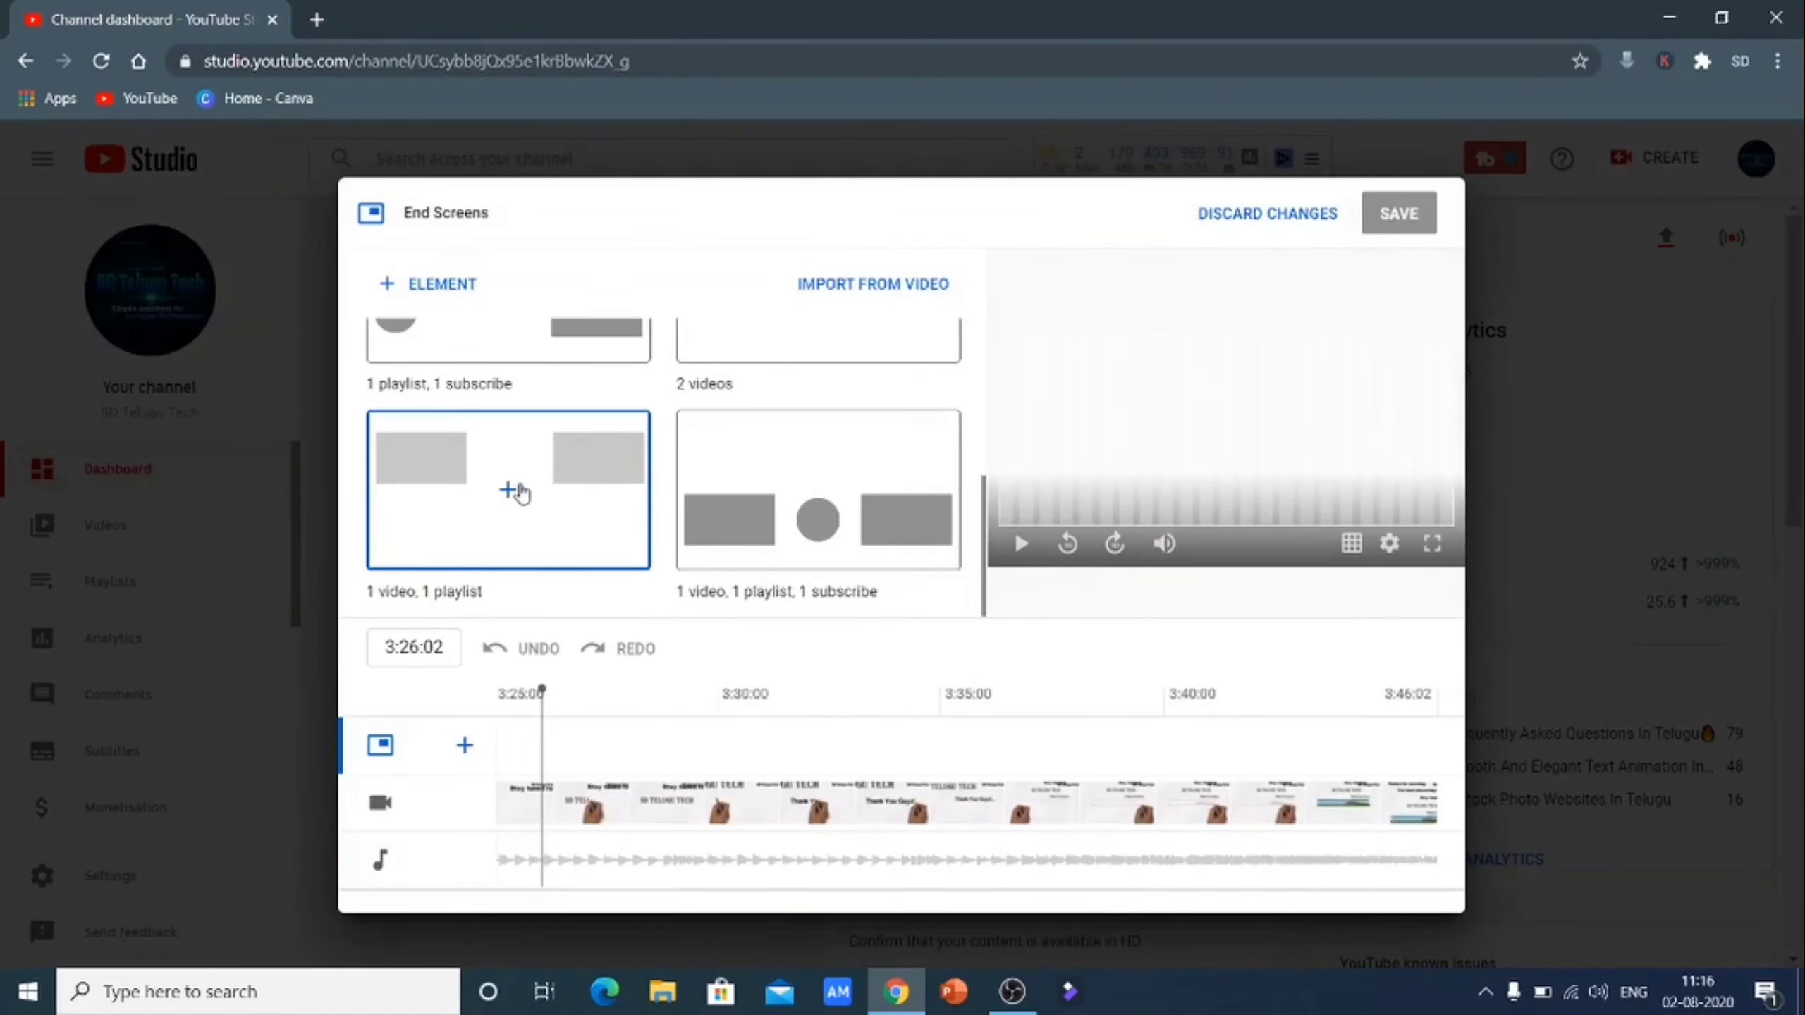
scroll(544, 488, up, 5)
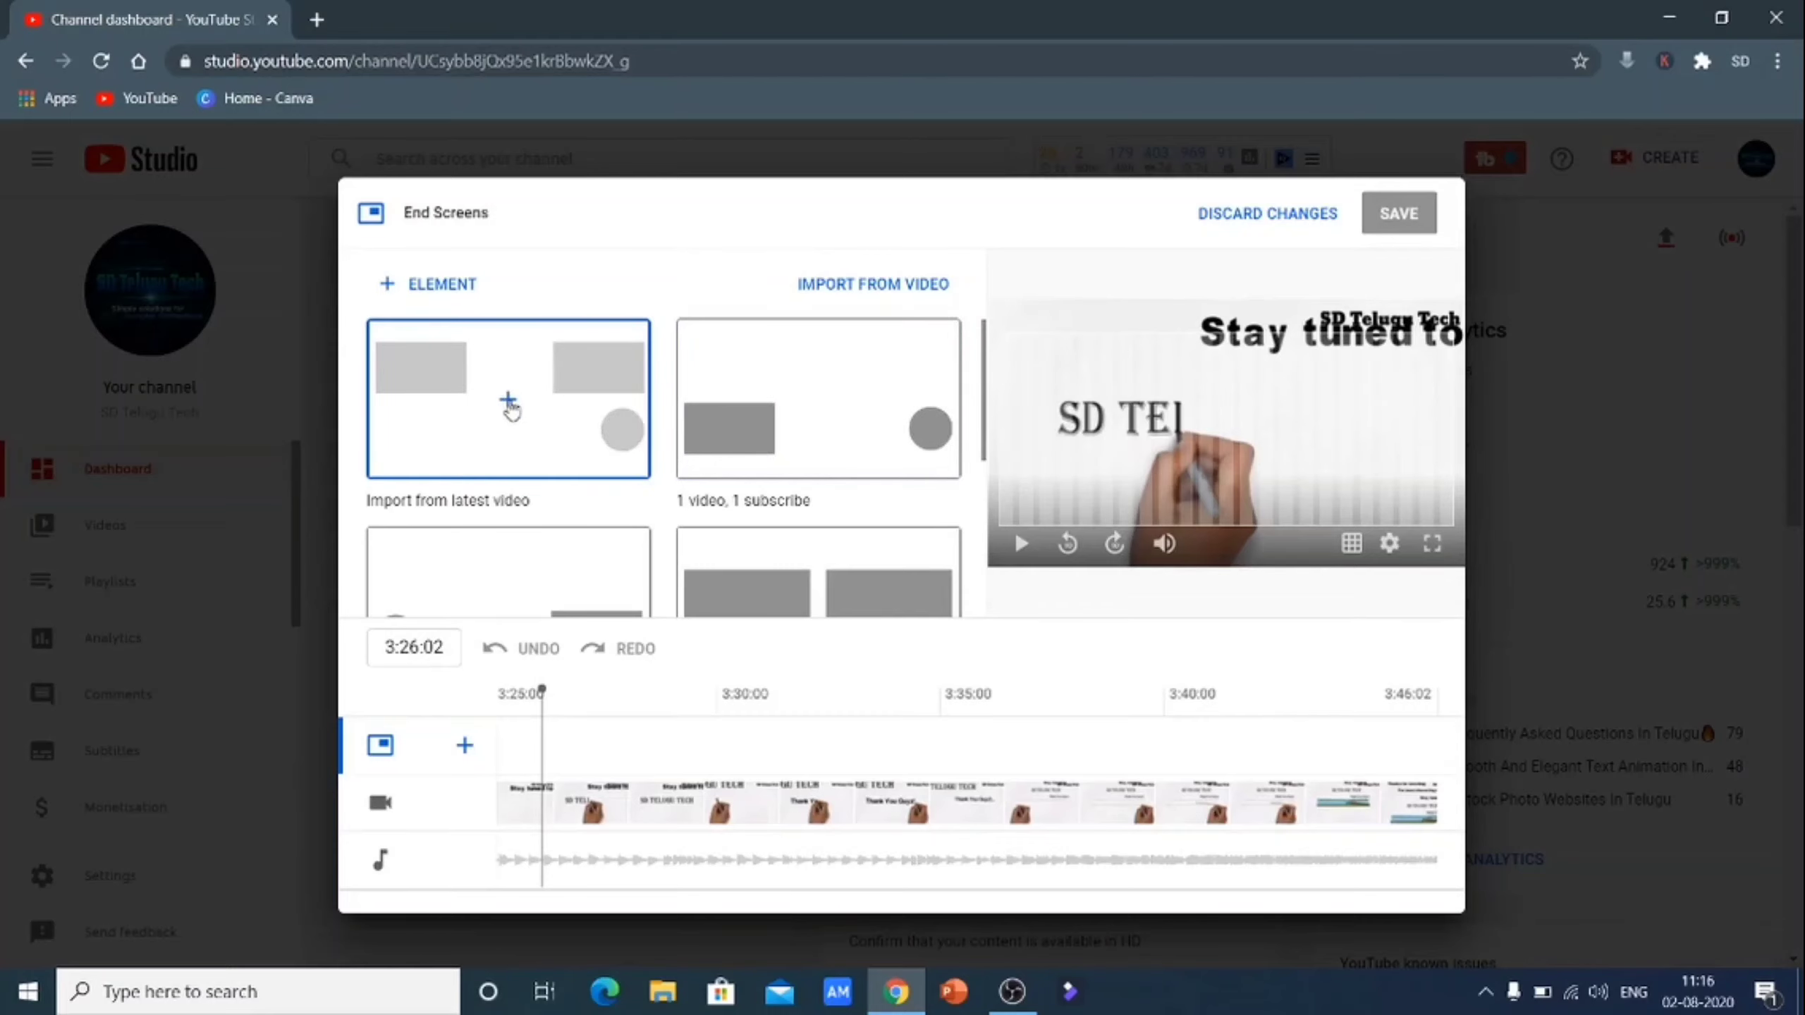
click(510, 411)
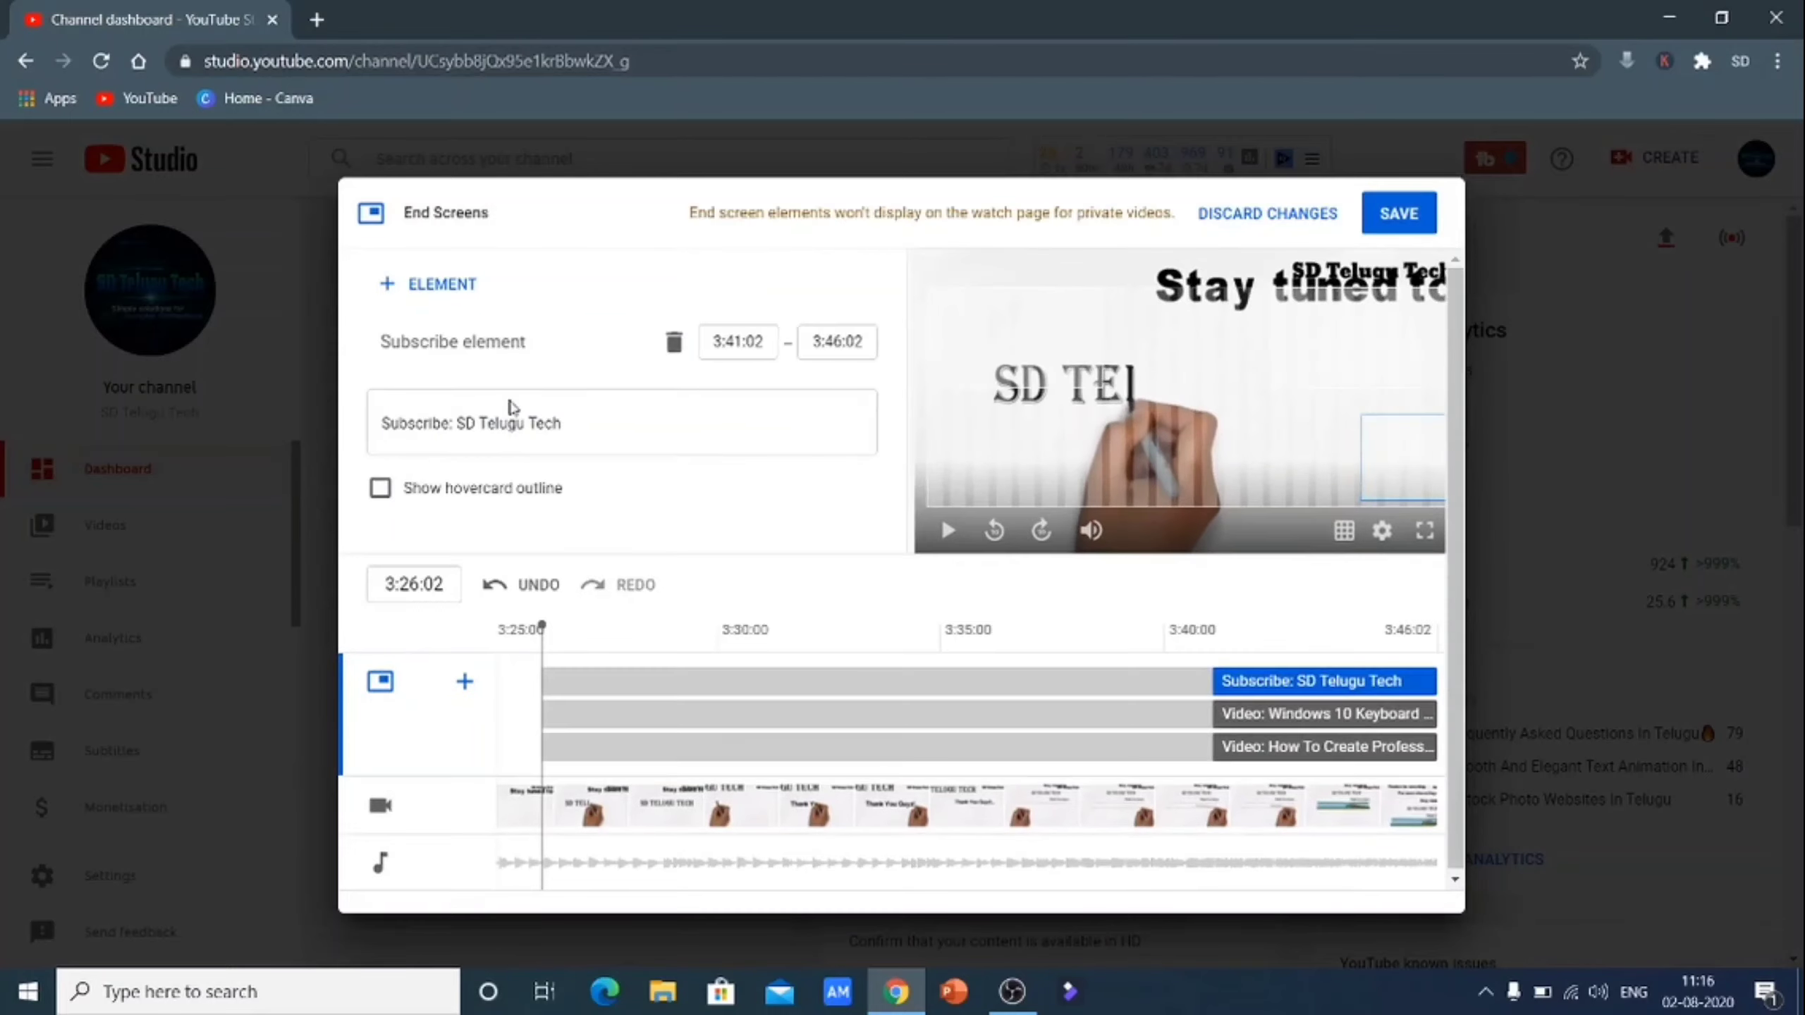
click(1018, 346)
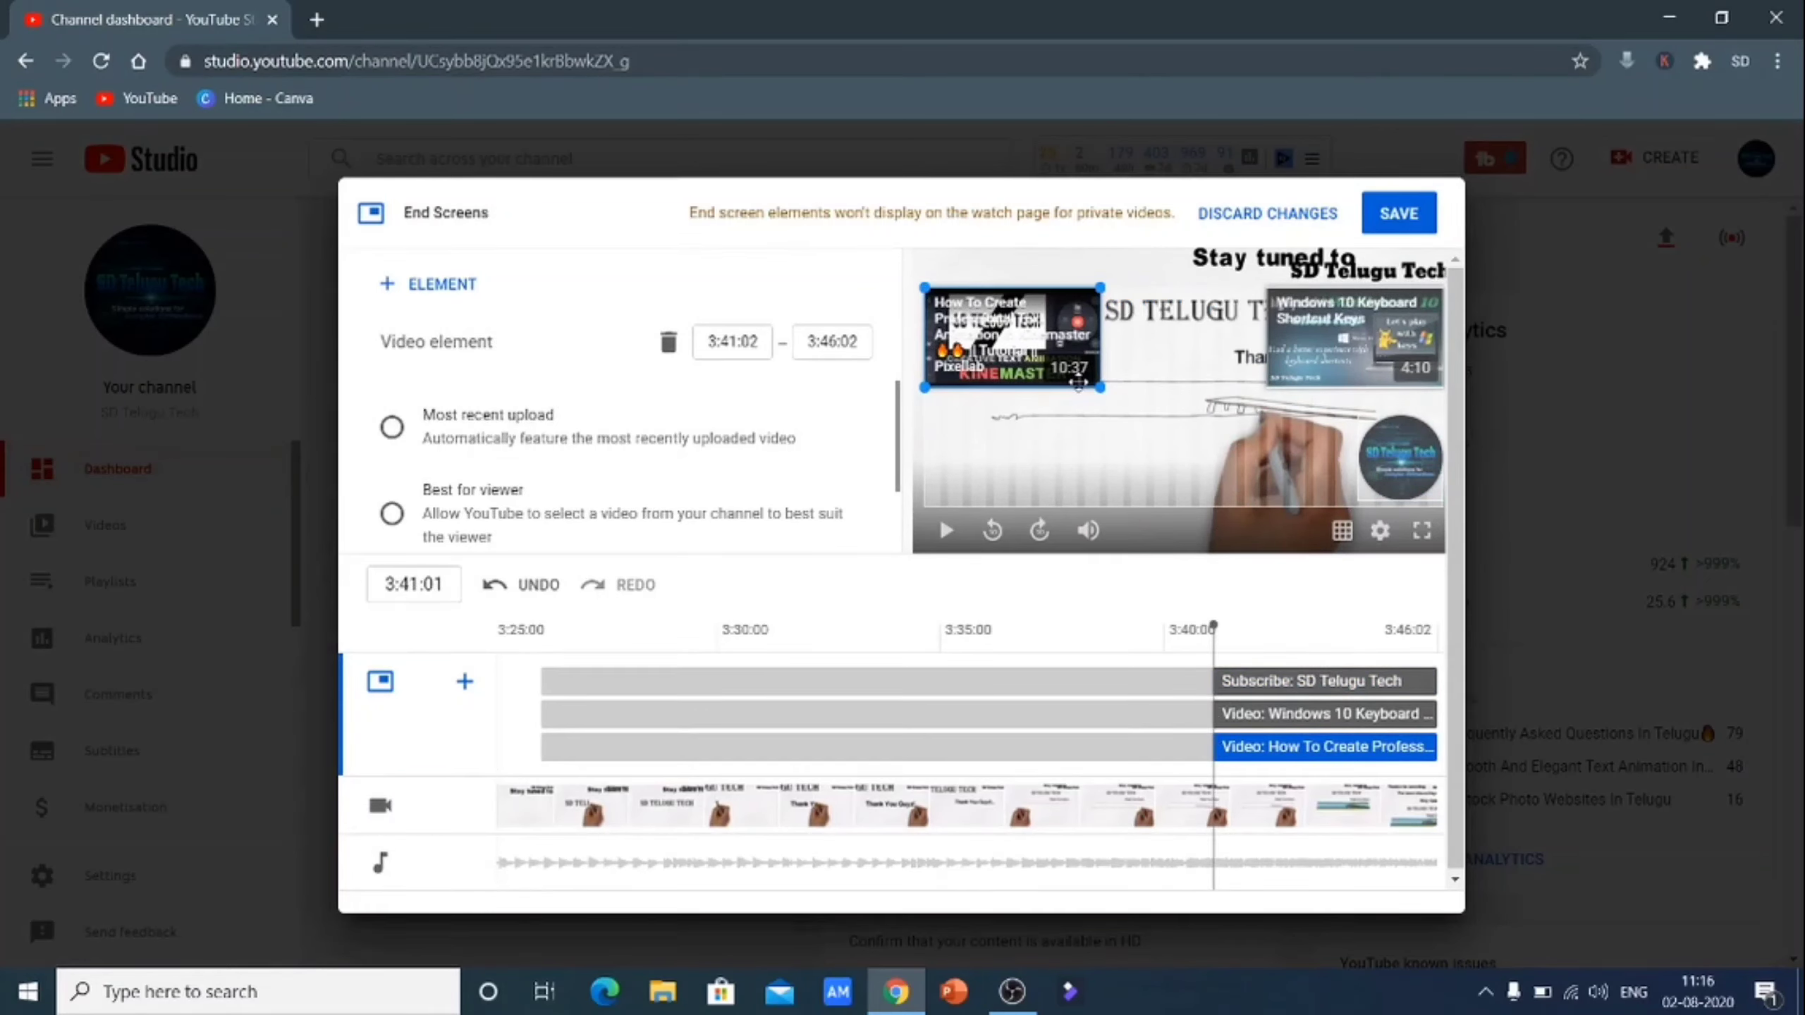
click(668, 342)
- Add a video element featuring "15 Most Asked Frequently Asked Questions In Telugu" starting at 3:41:02, and save the end screen
click(431, 283)
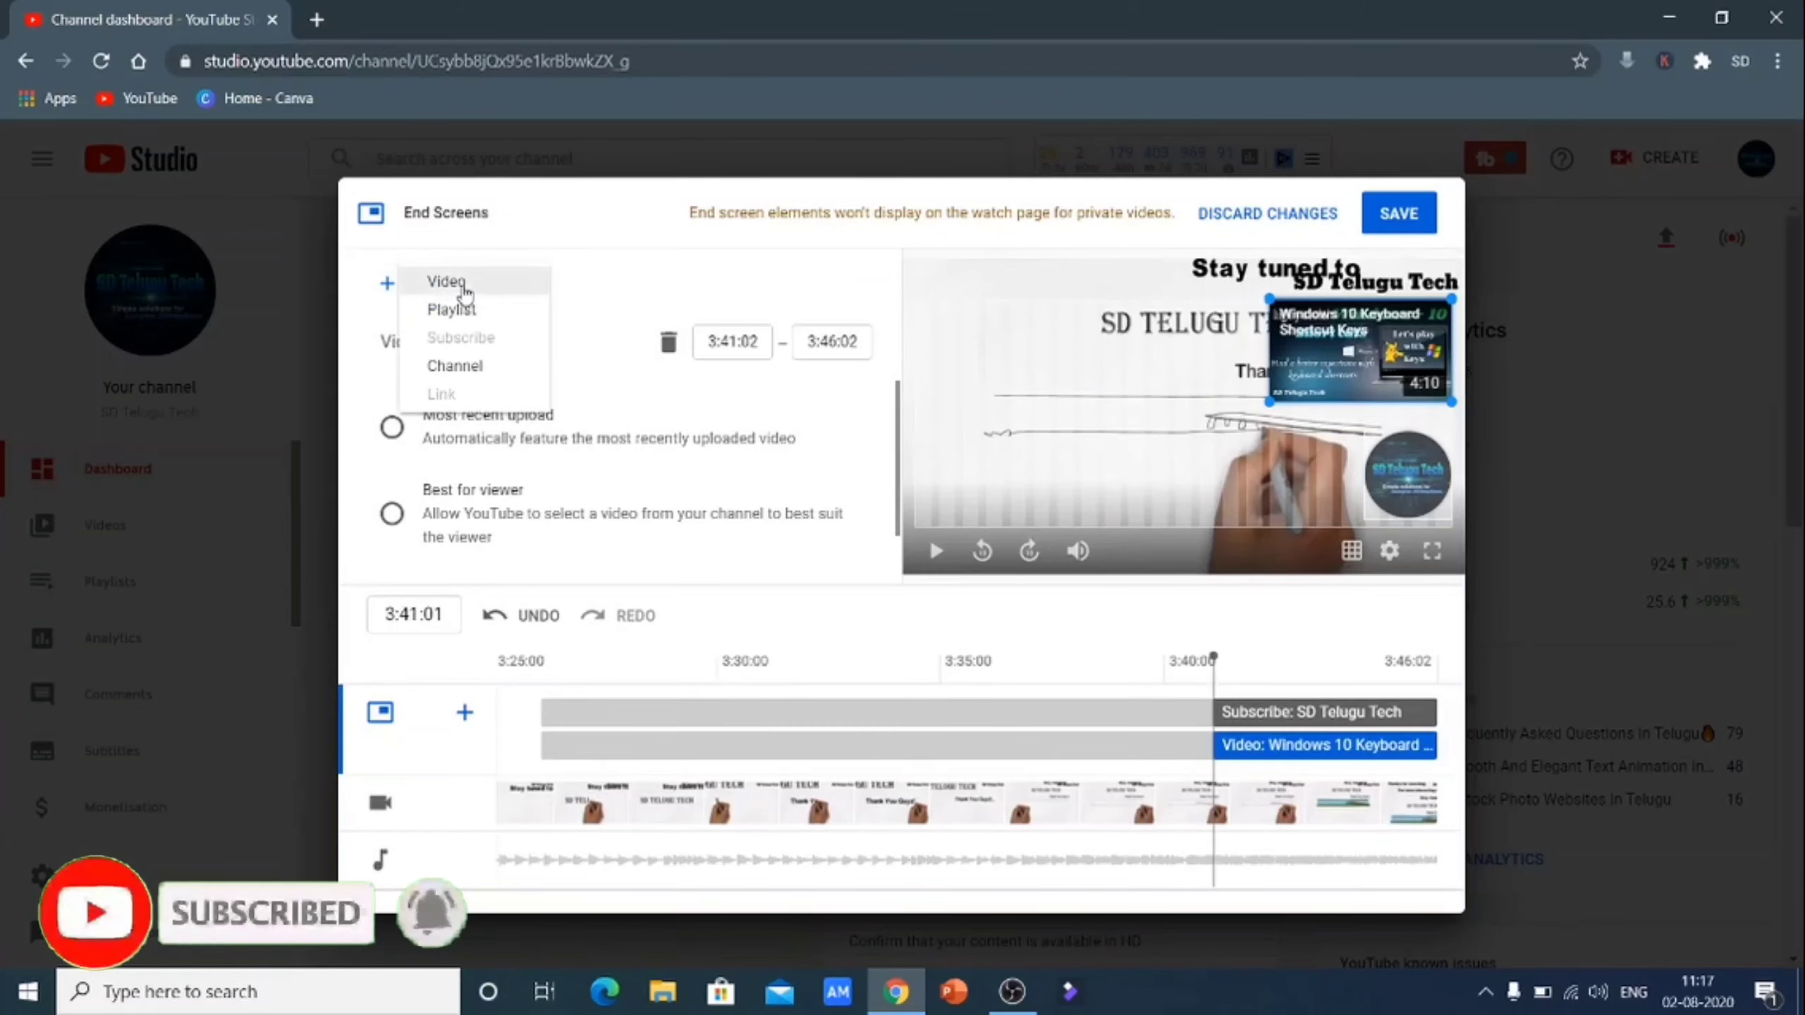
click(464, 288)
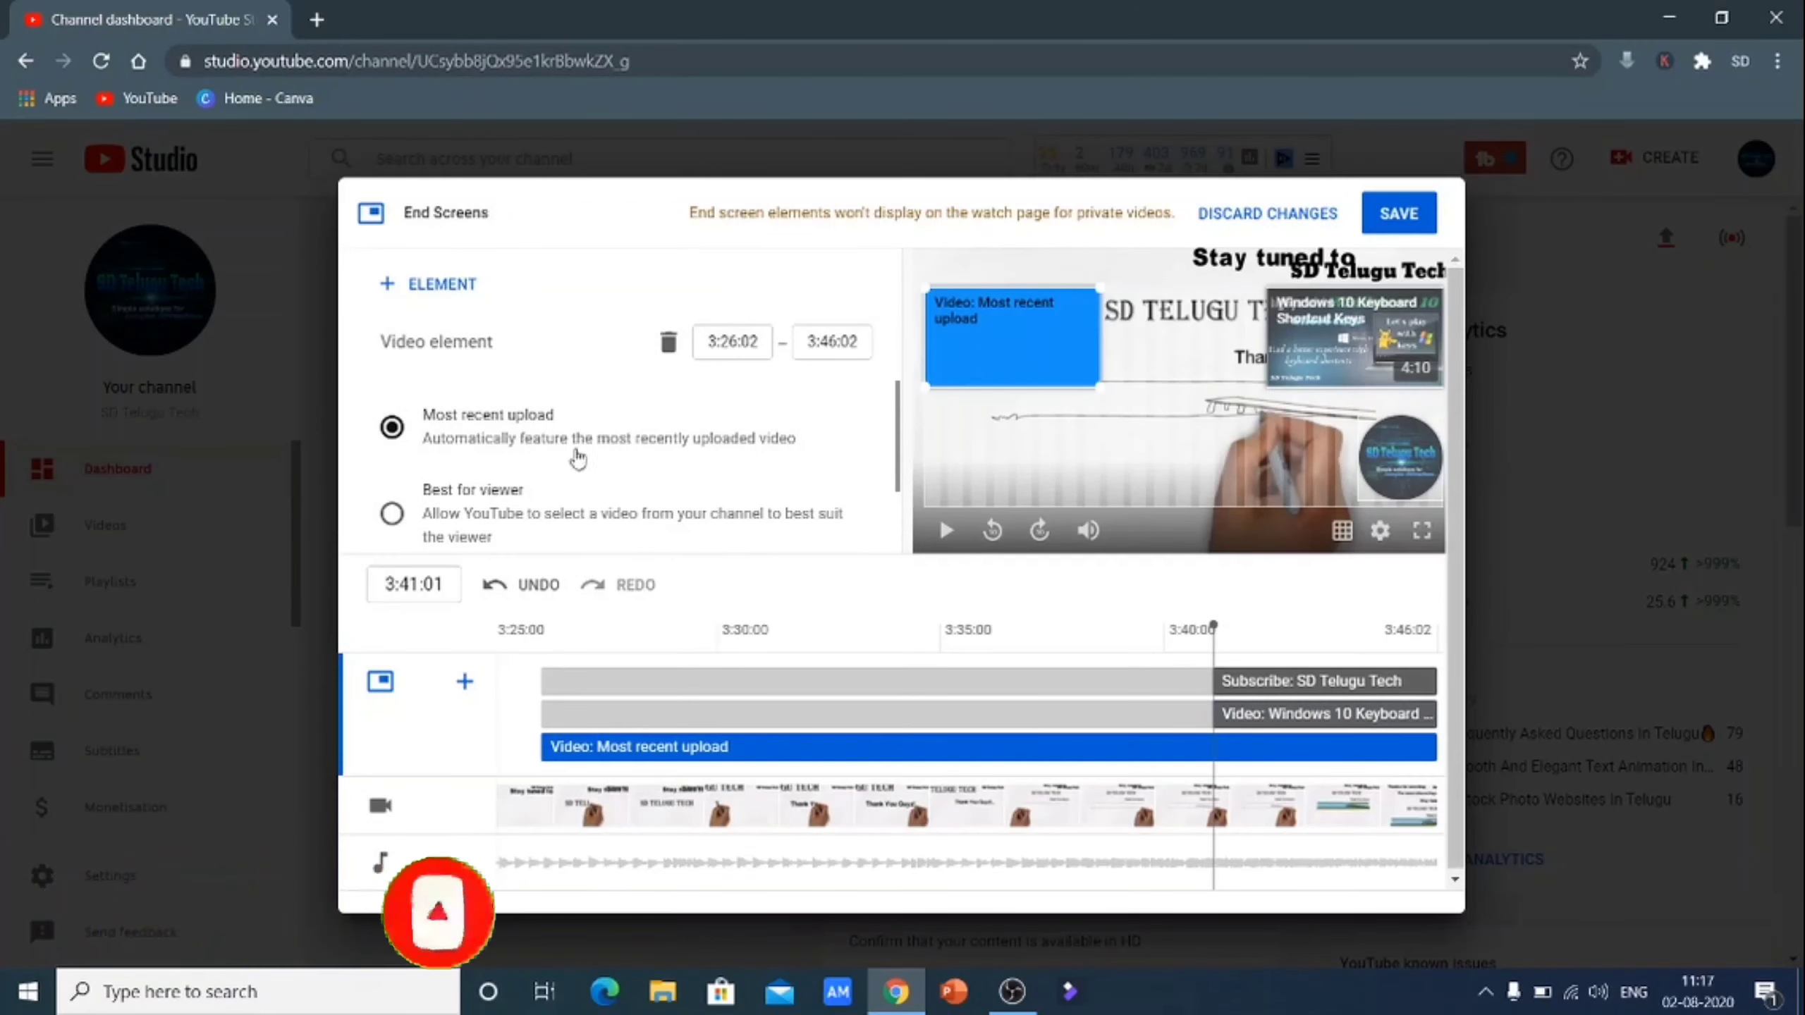
scroll(497, 498, down, 1)
click(469, 513)
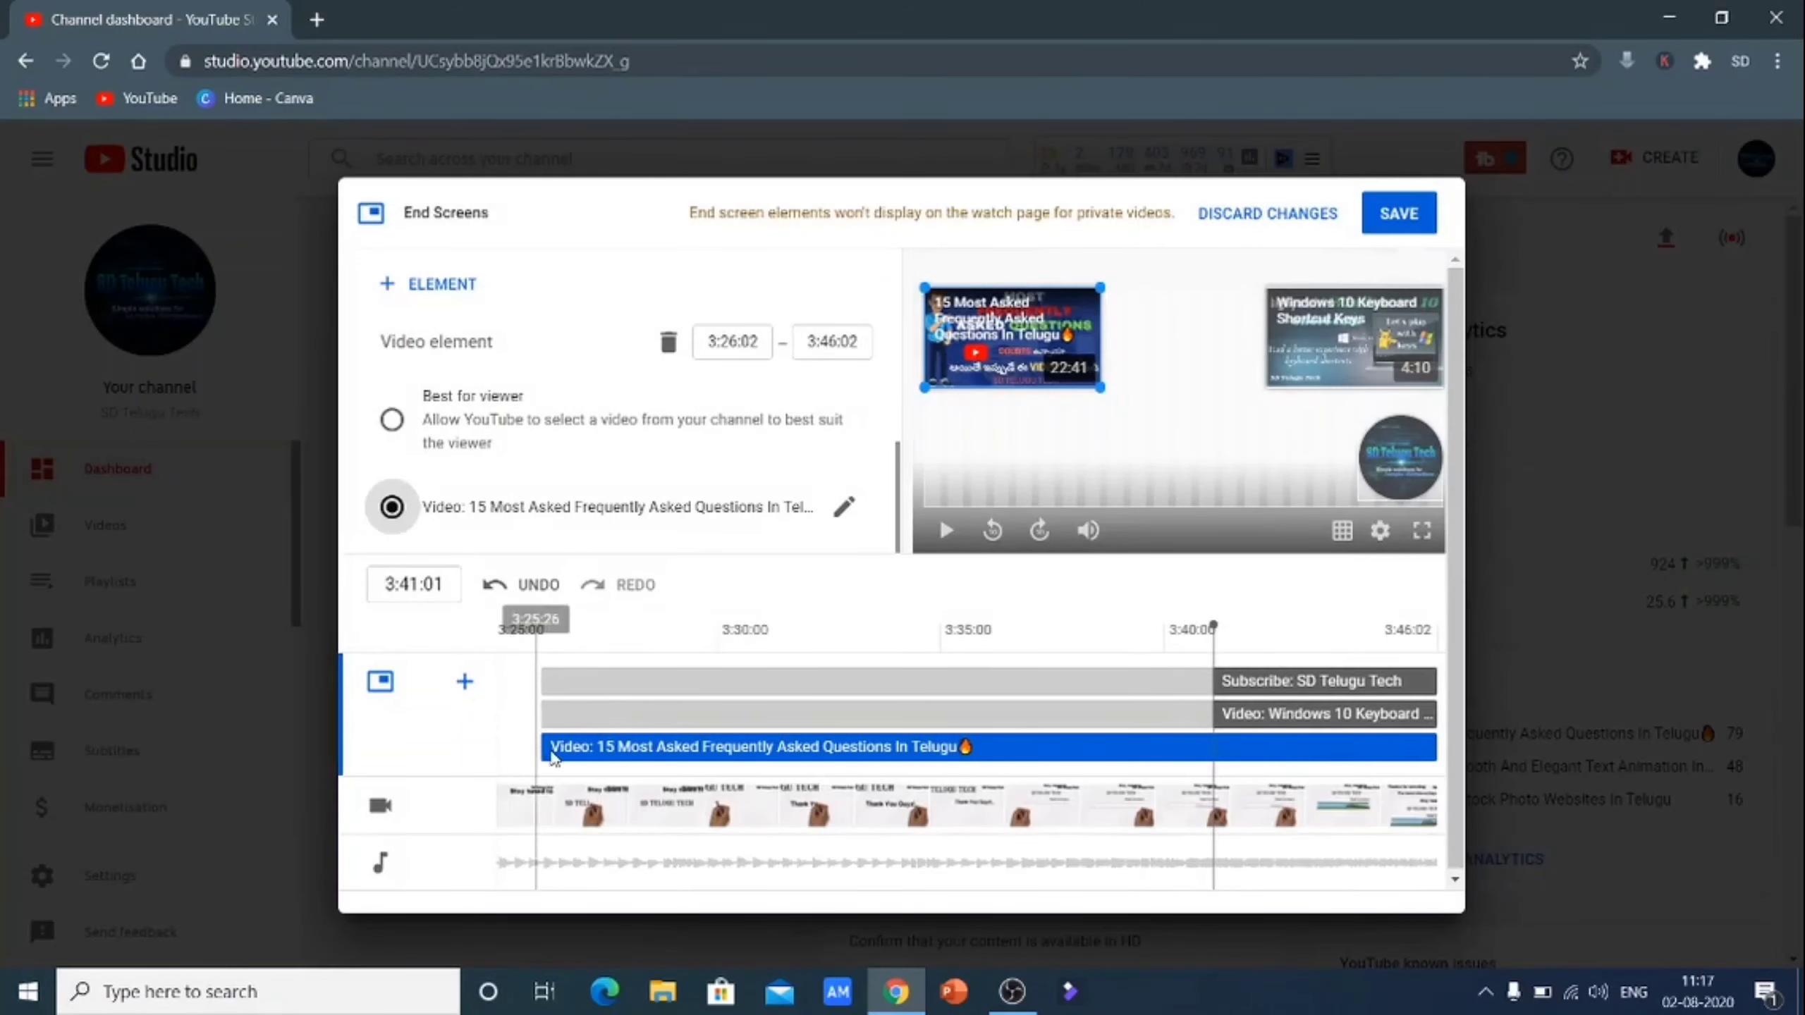
drag(537, 741, 1214, 745)
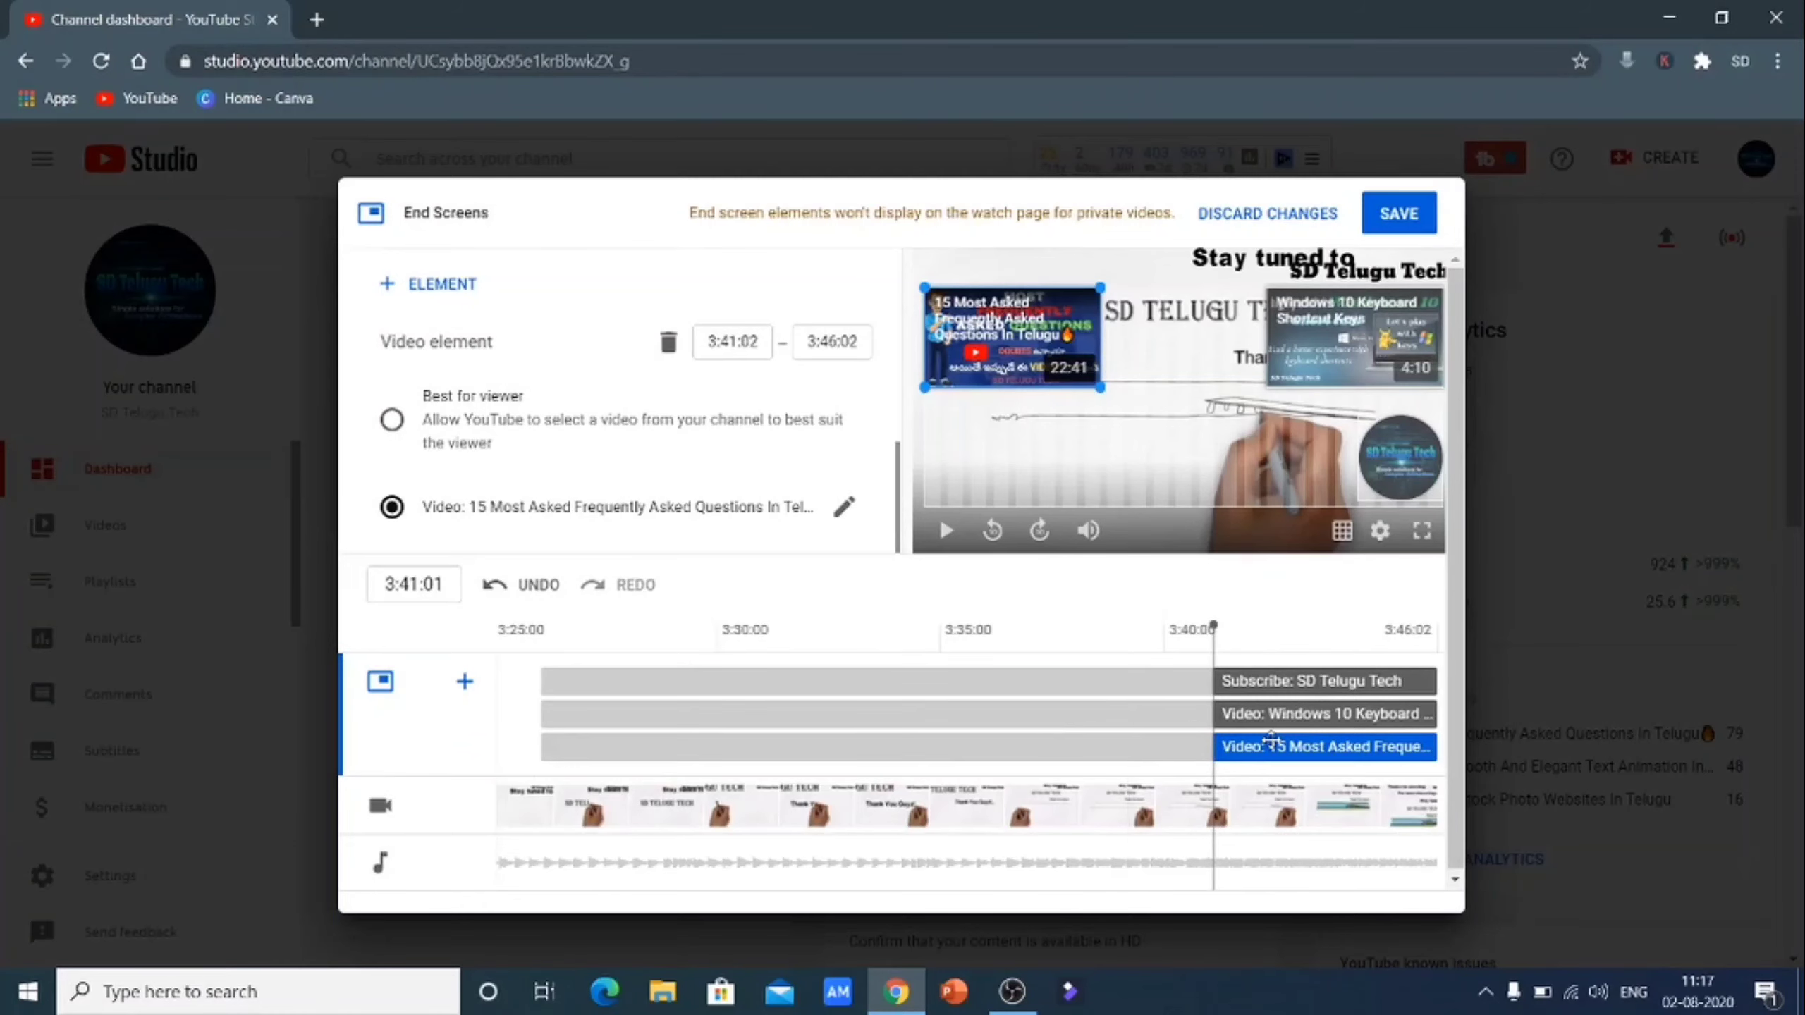
click(1396, 215)
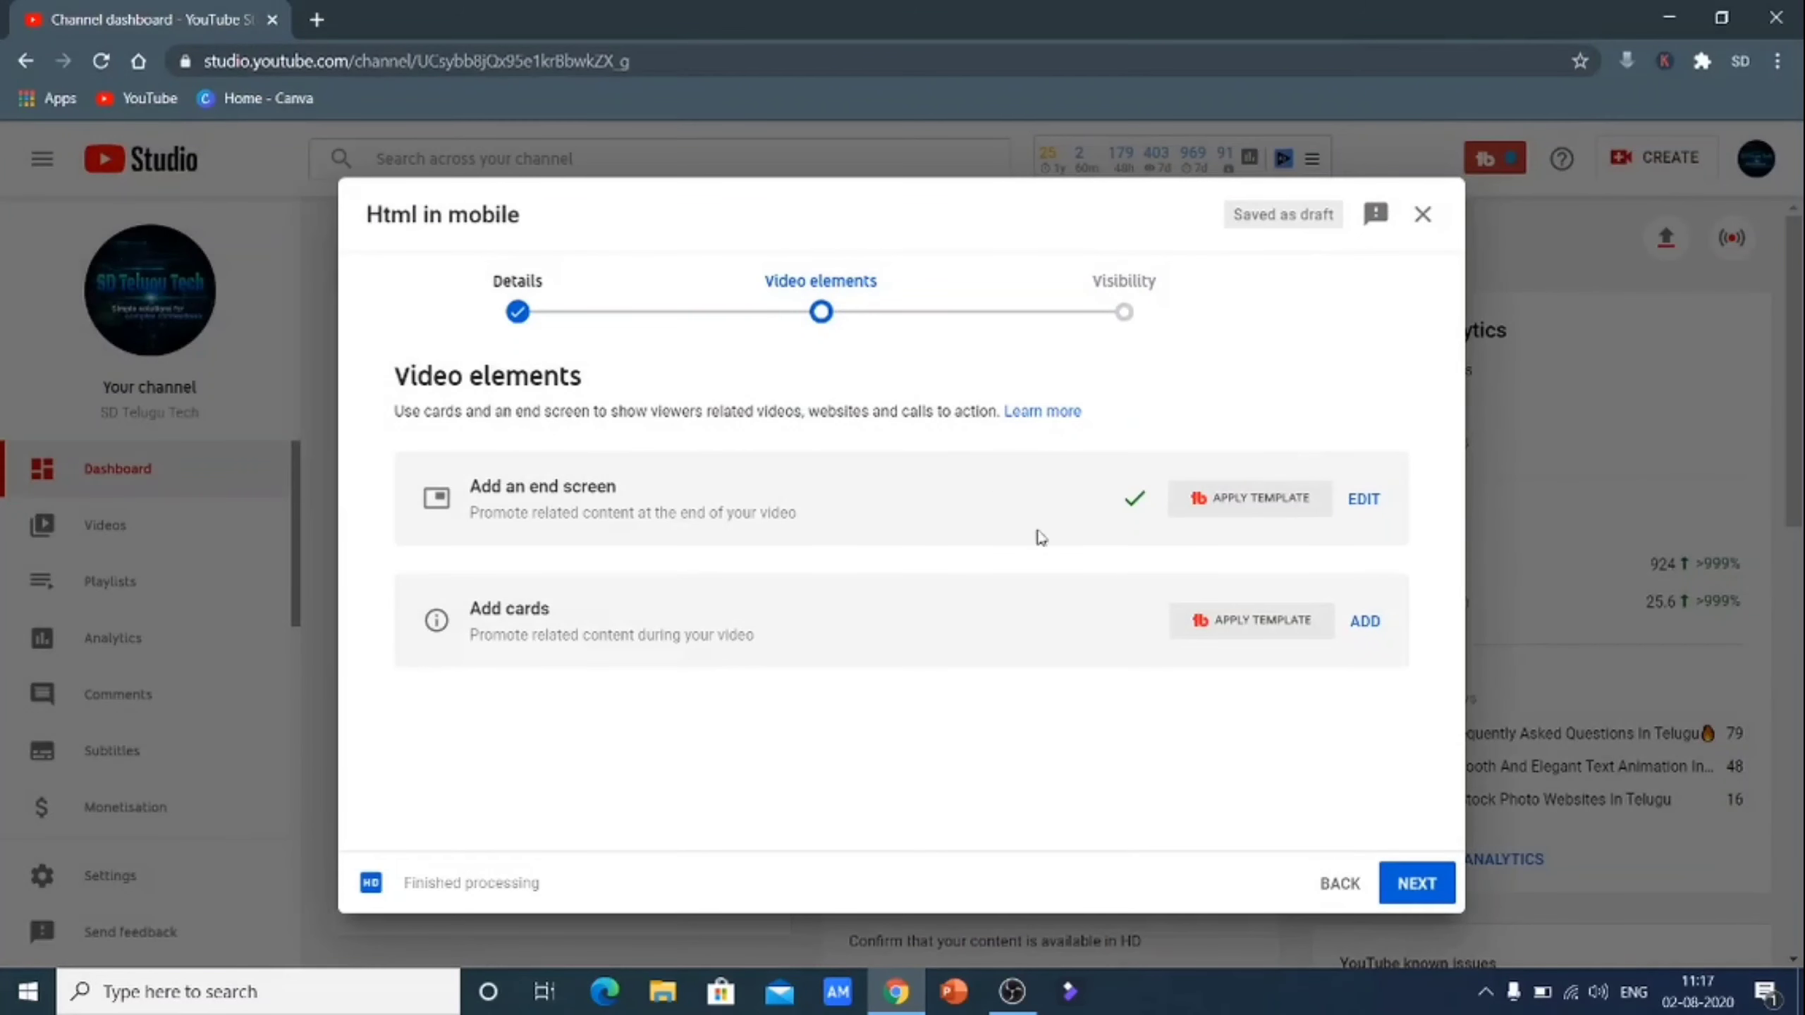
- Add a video card at 1:30:13 linking to "Top 10 Best Free Stock Photo Websites In Telugu"
click(1365, 622)
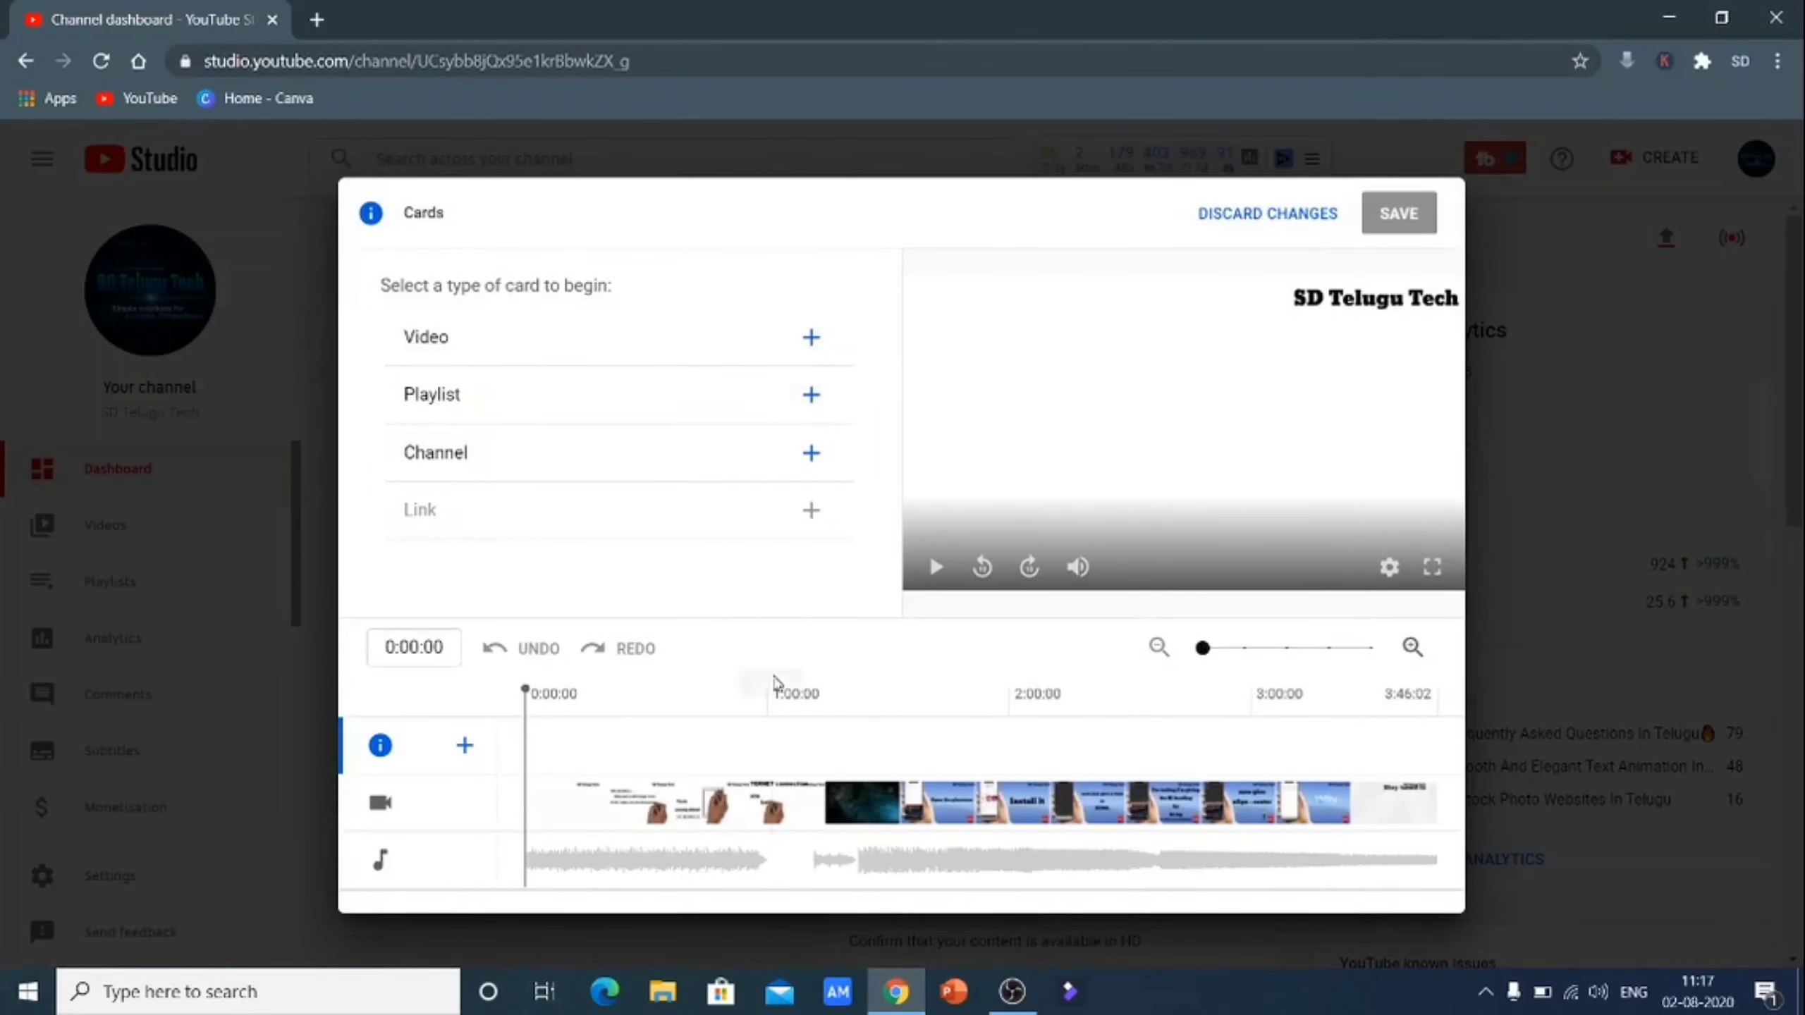
click(605, 755)
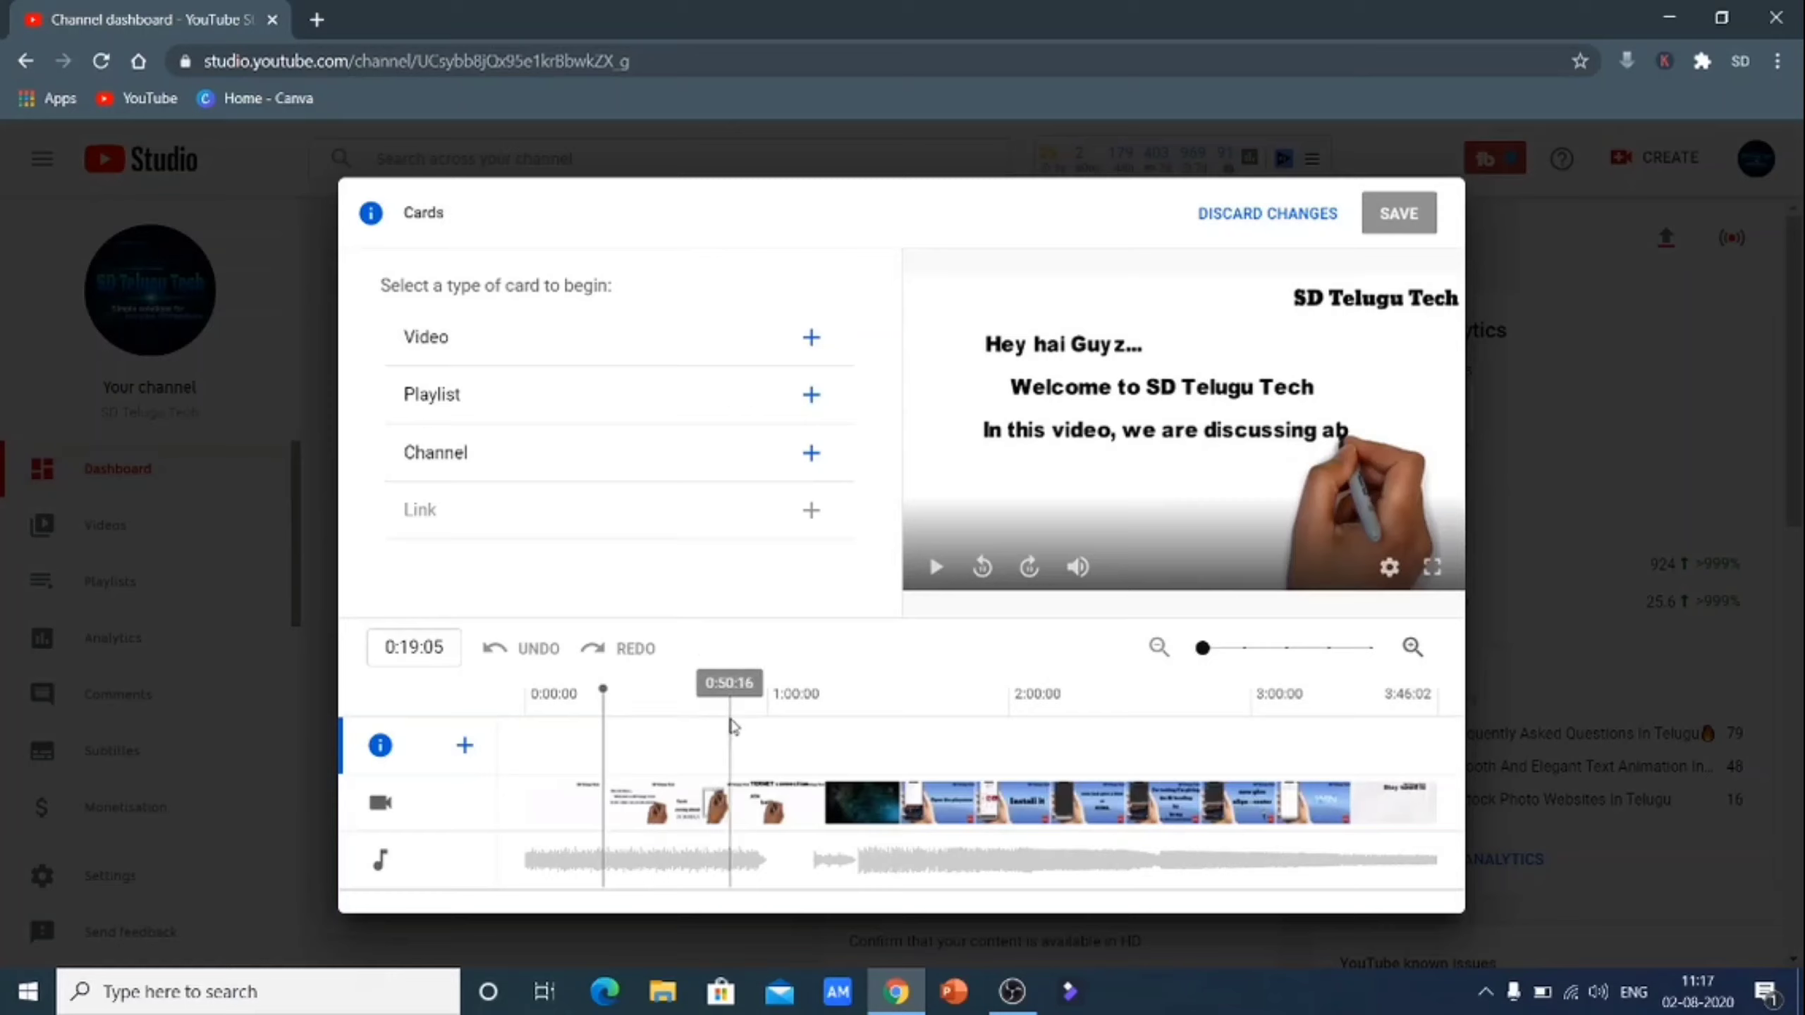
click(889, 739)
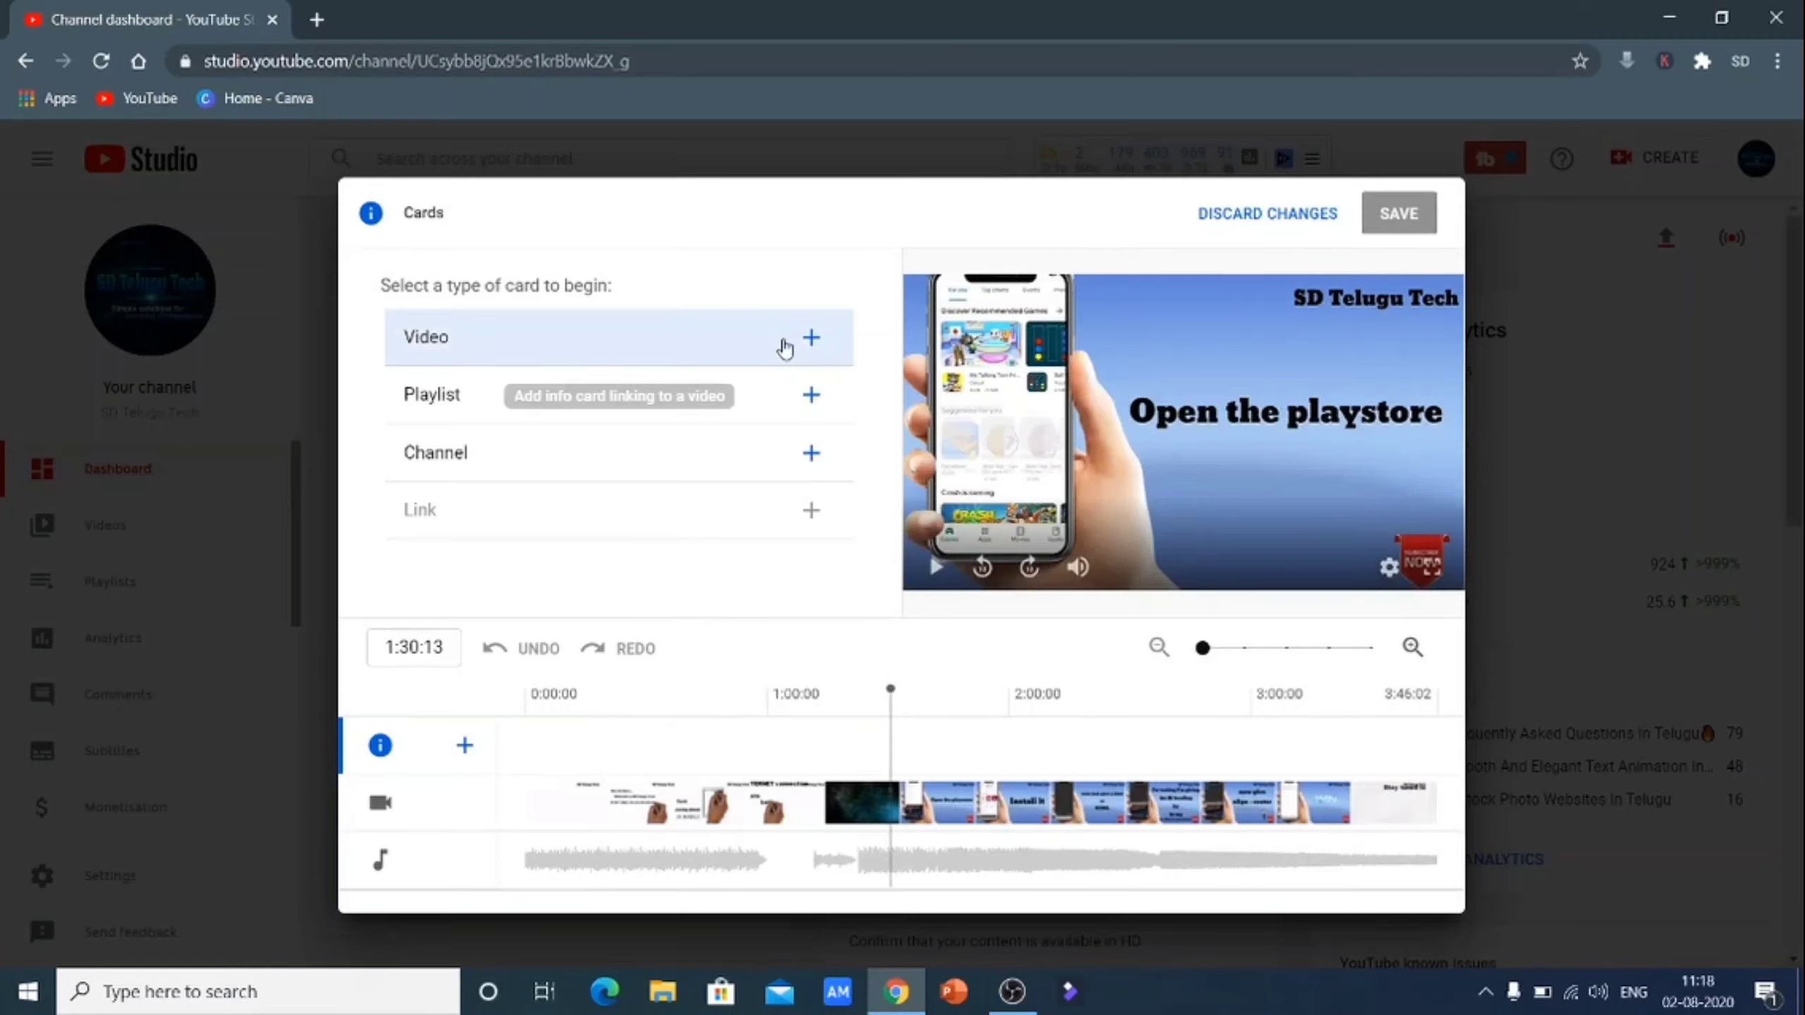
click(810, 341)
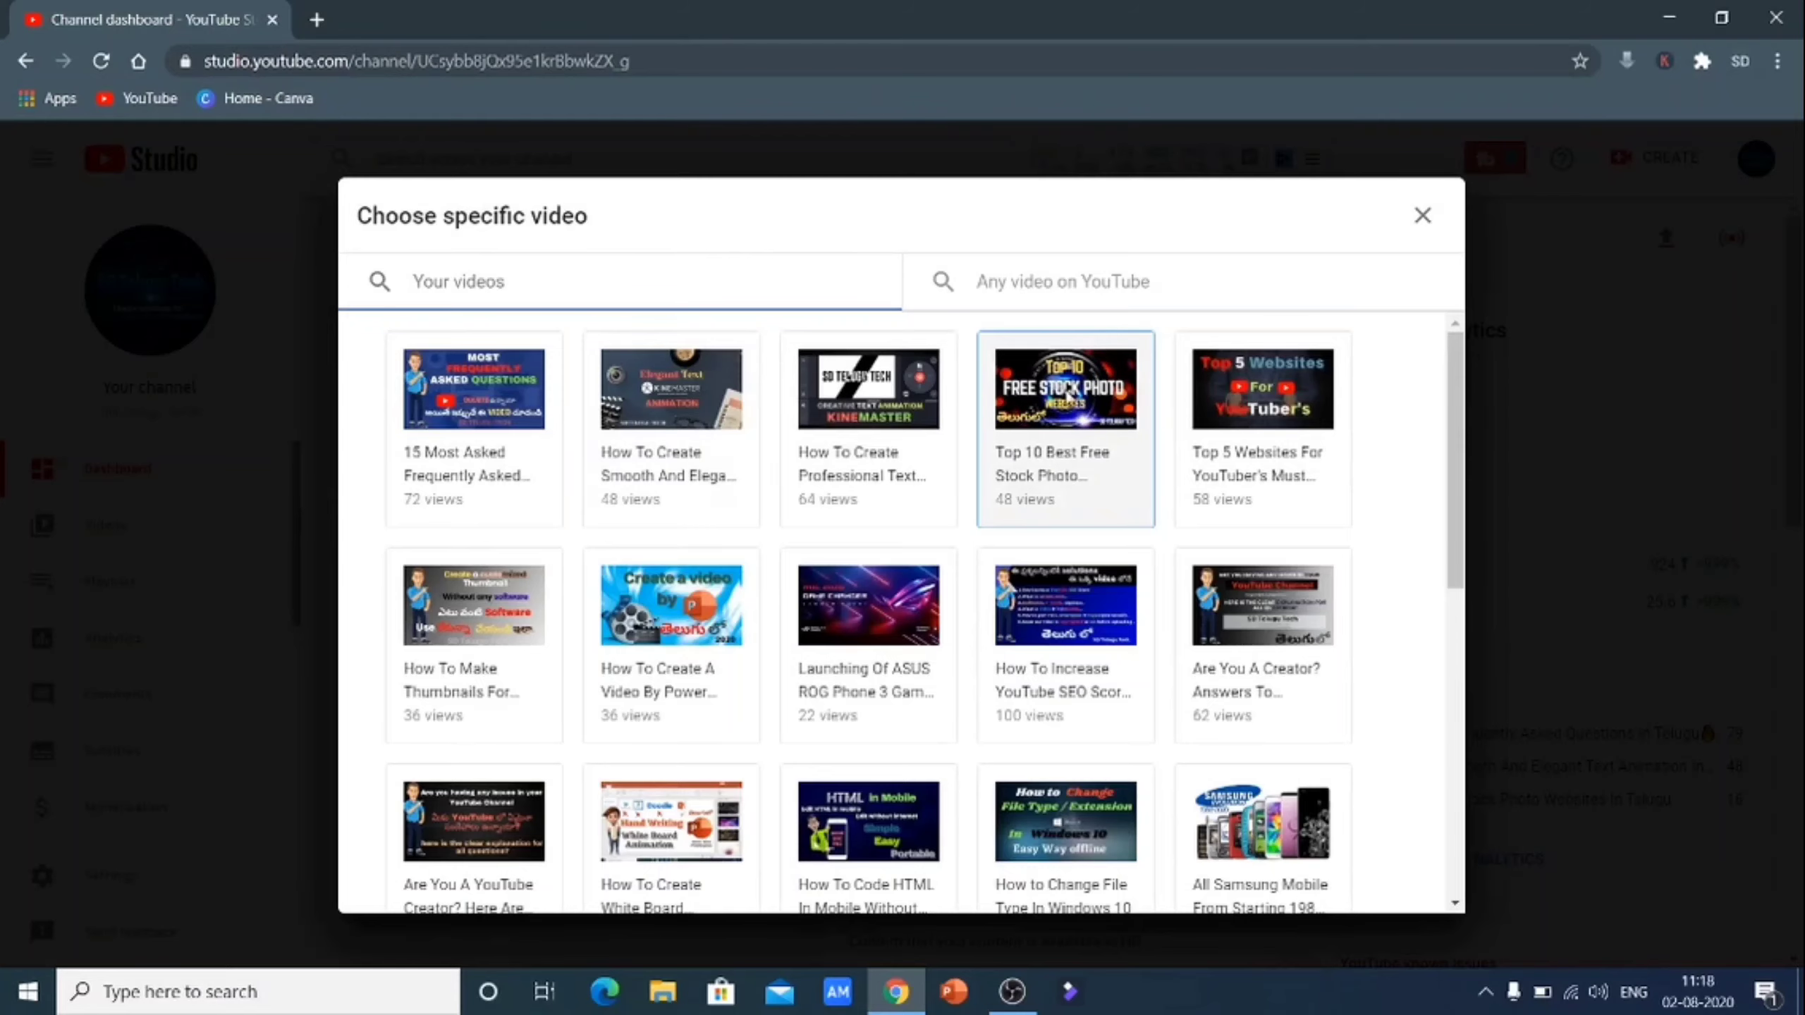
click(1064, 391)
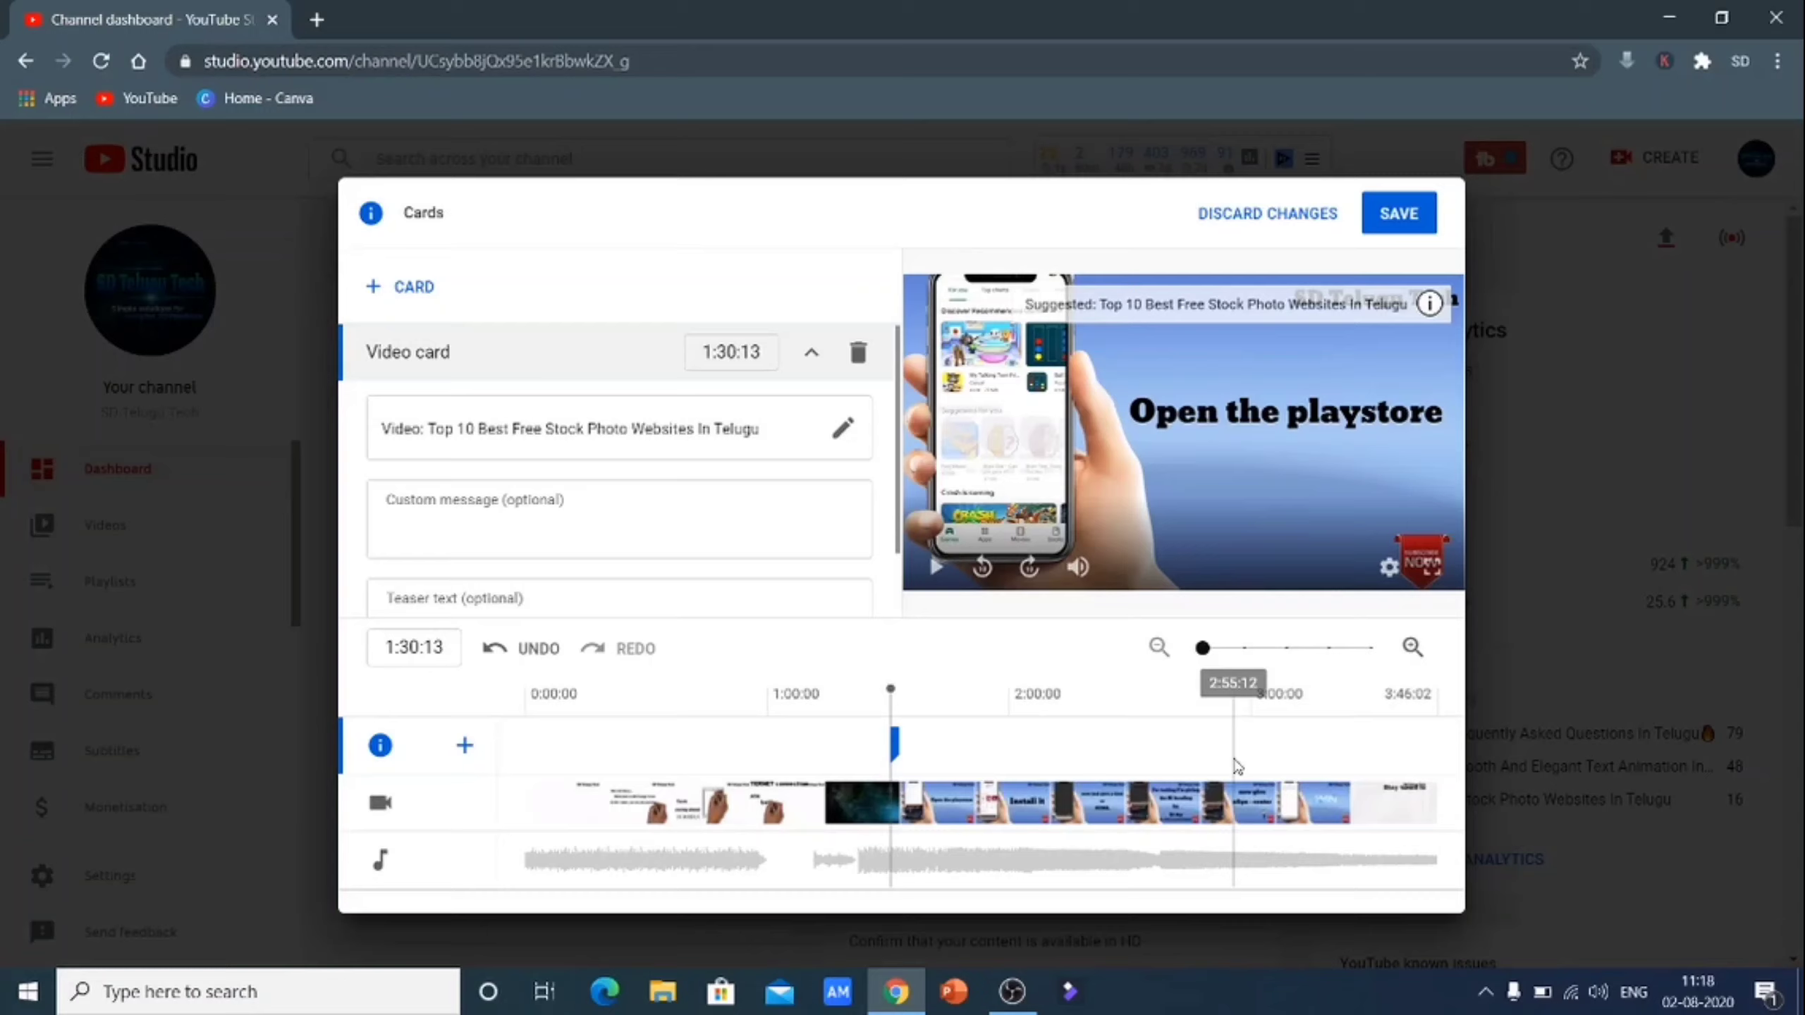
- Add a second video card at 2:30:19 linking to "15 Most Asked Frequently Asked Questions In Telugu", and save the cards
click(1135, 740)
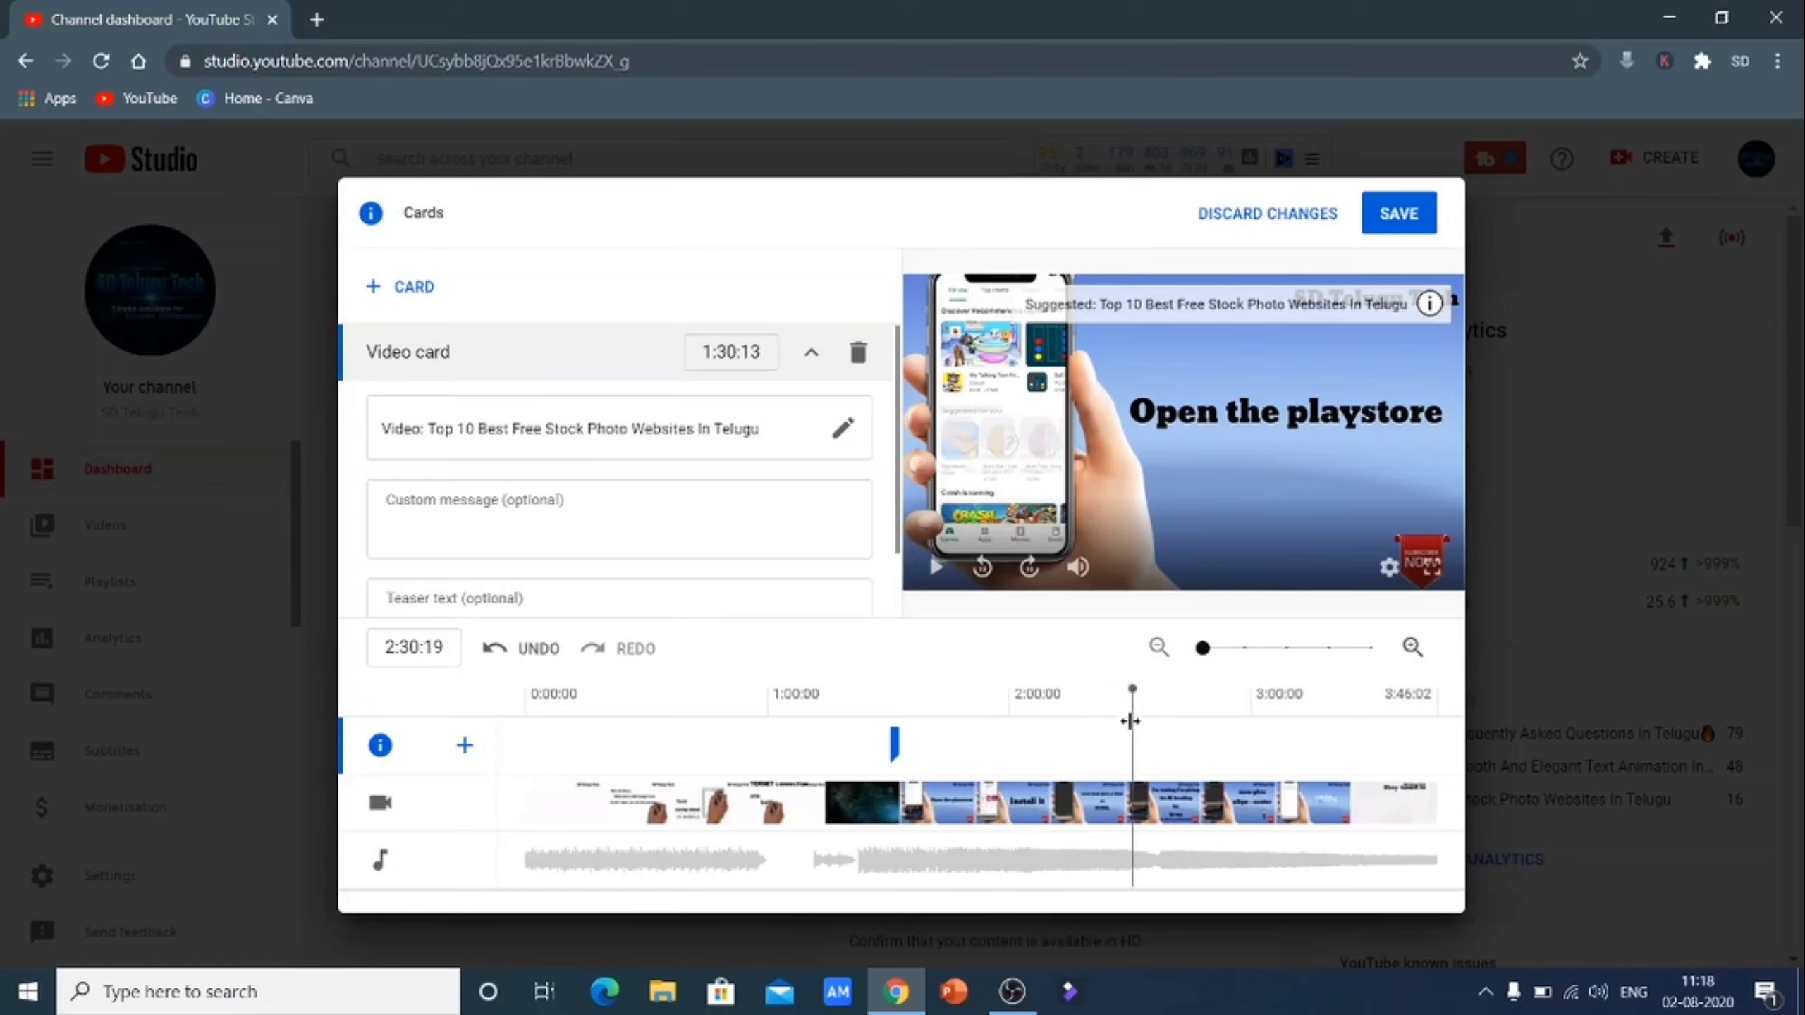
click(391, 293)
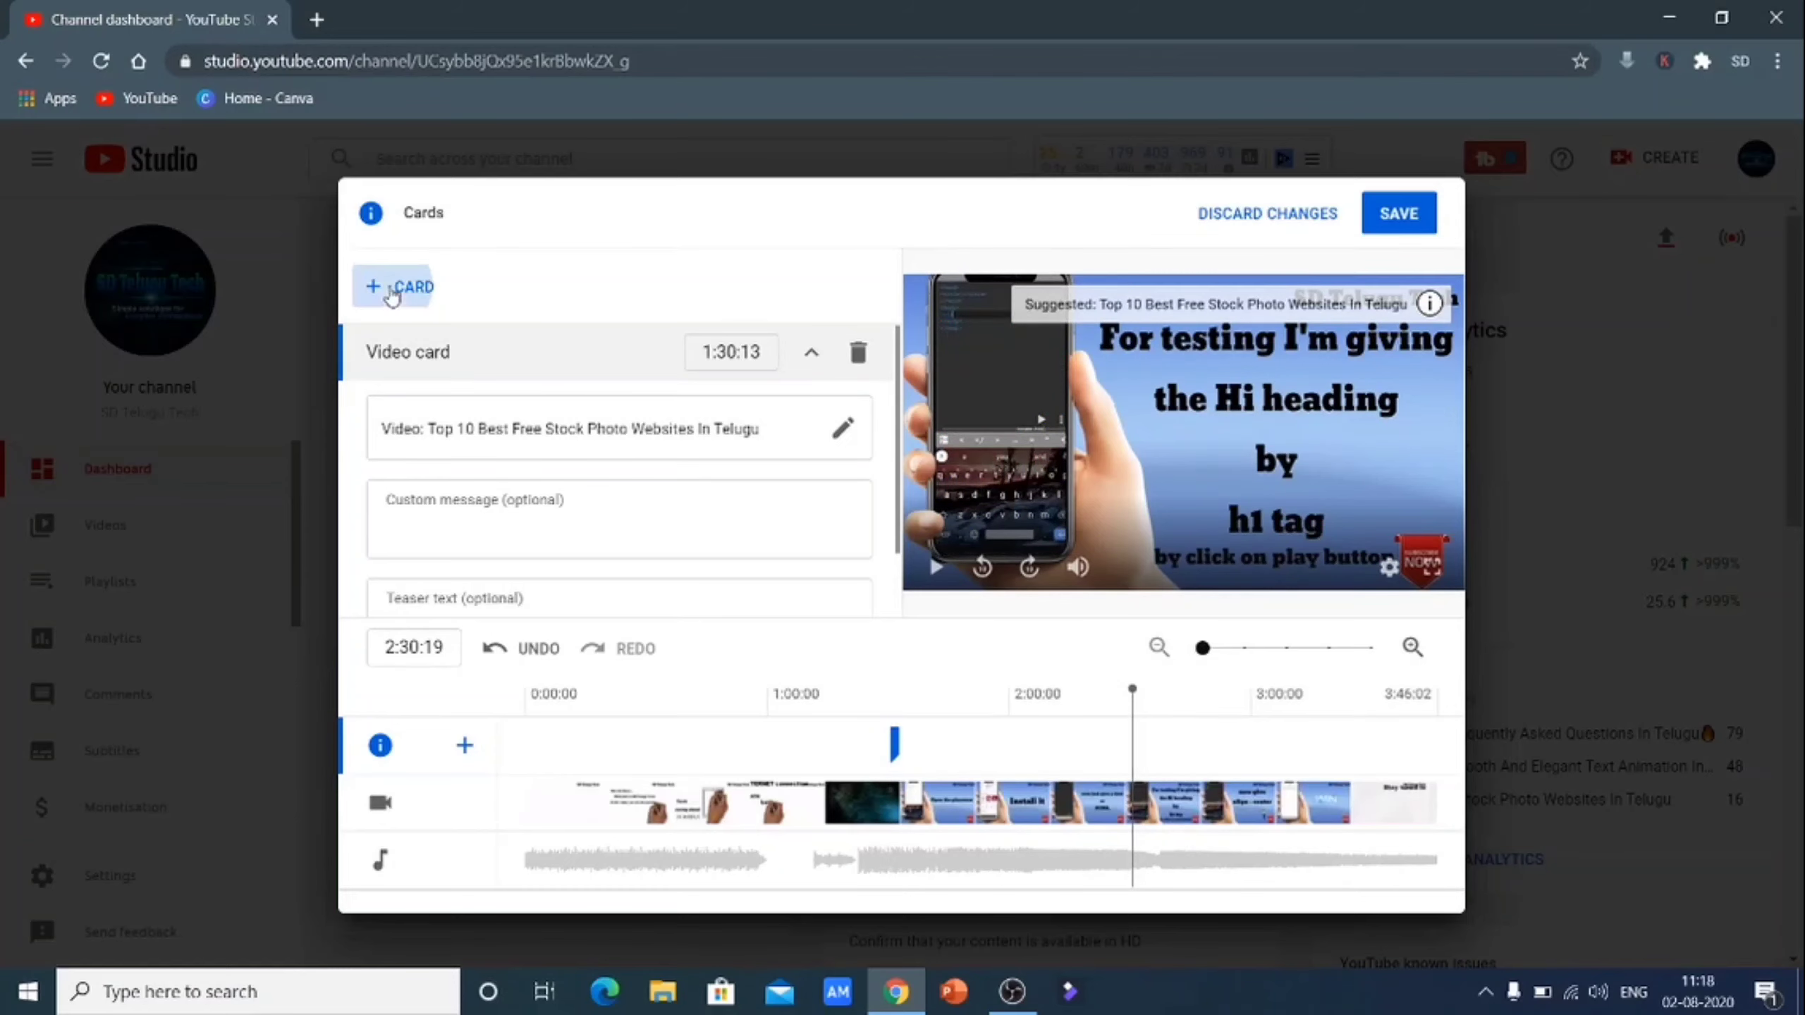
click(417, 293)
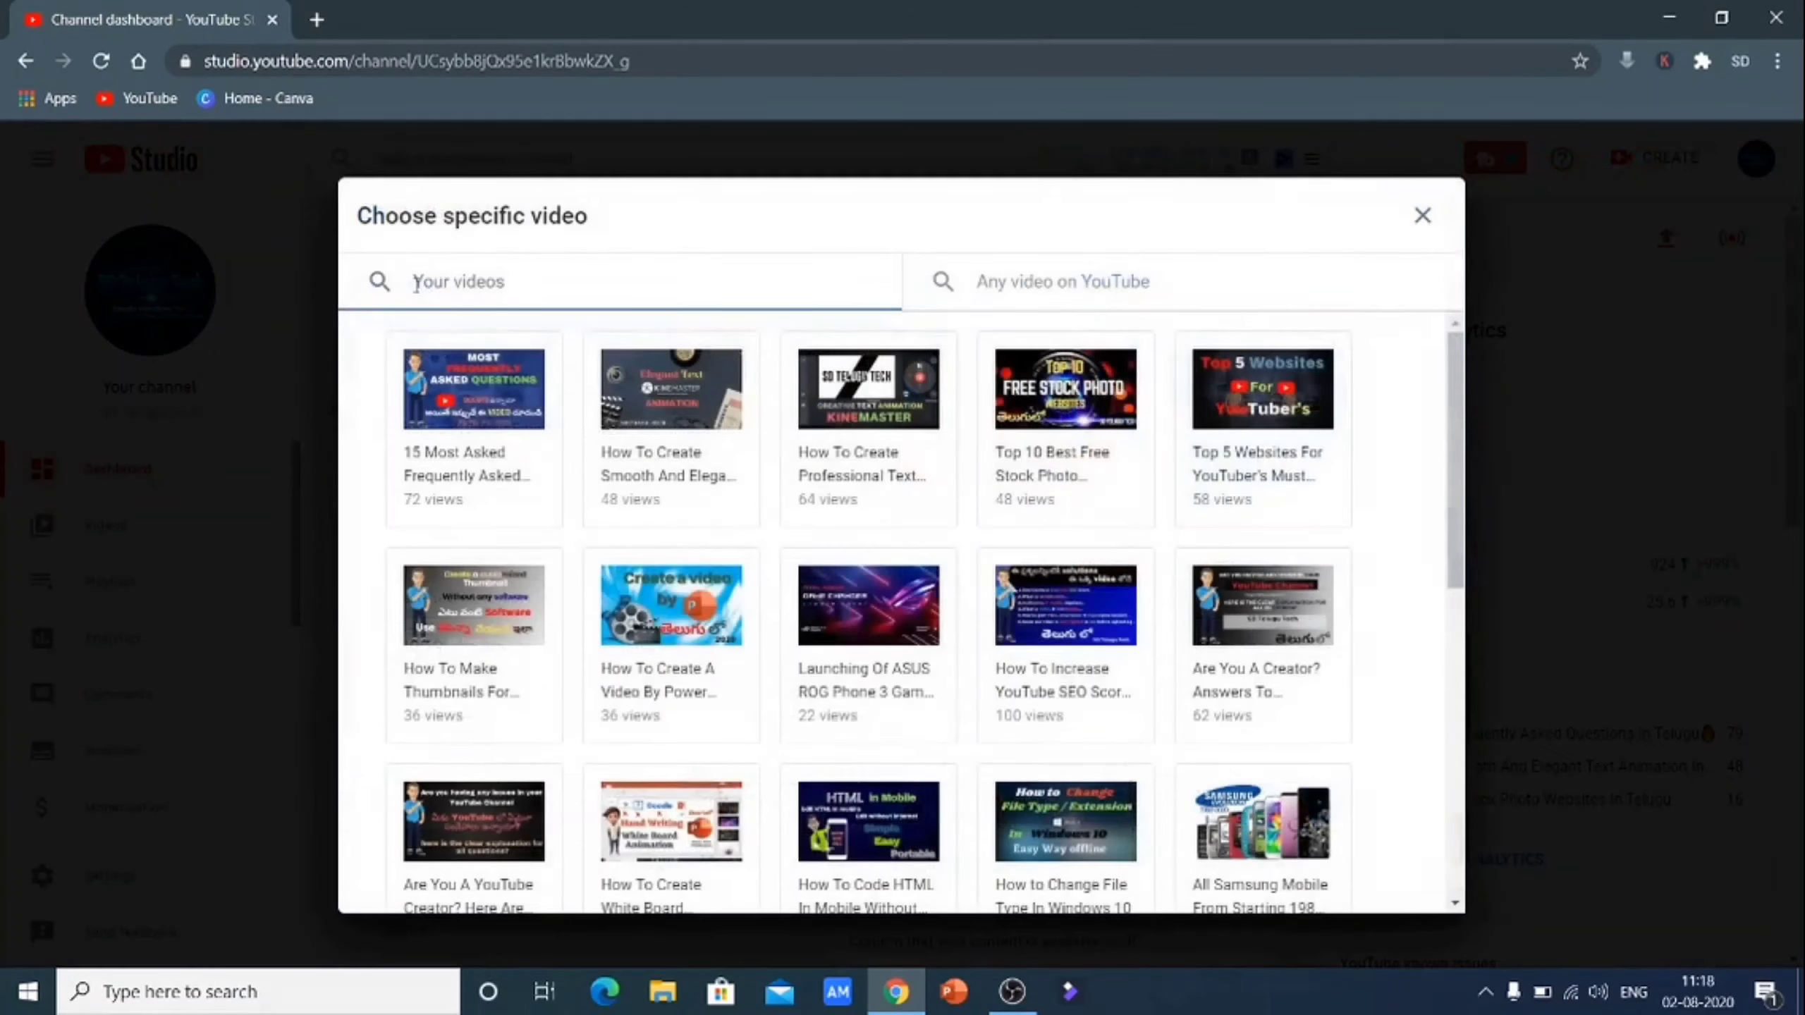
click(455, 388)
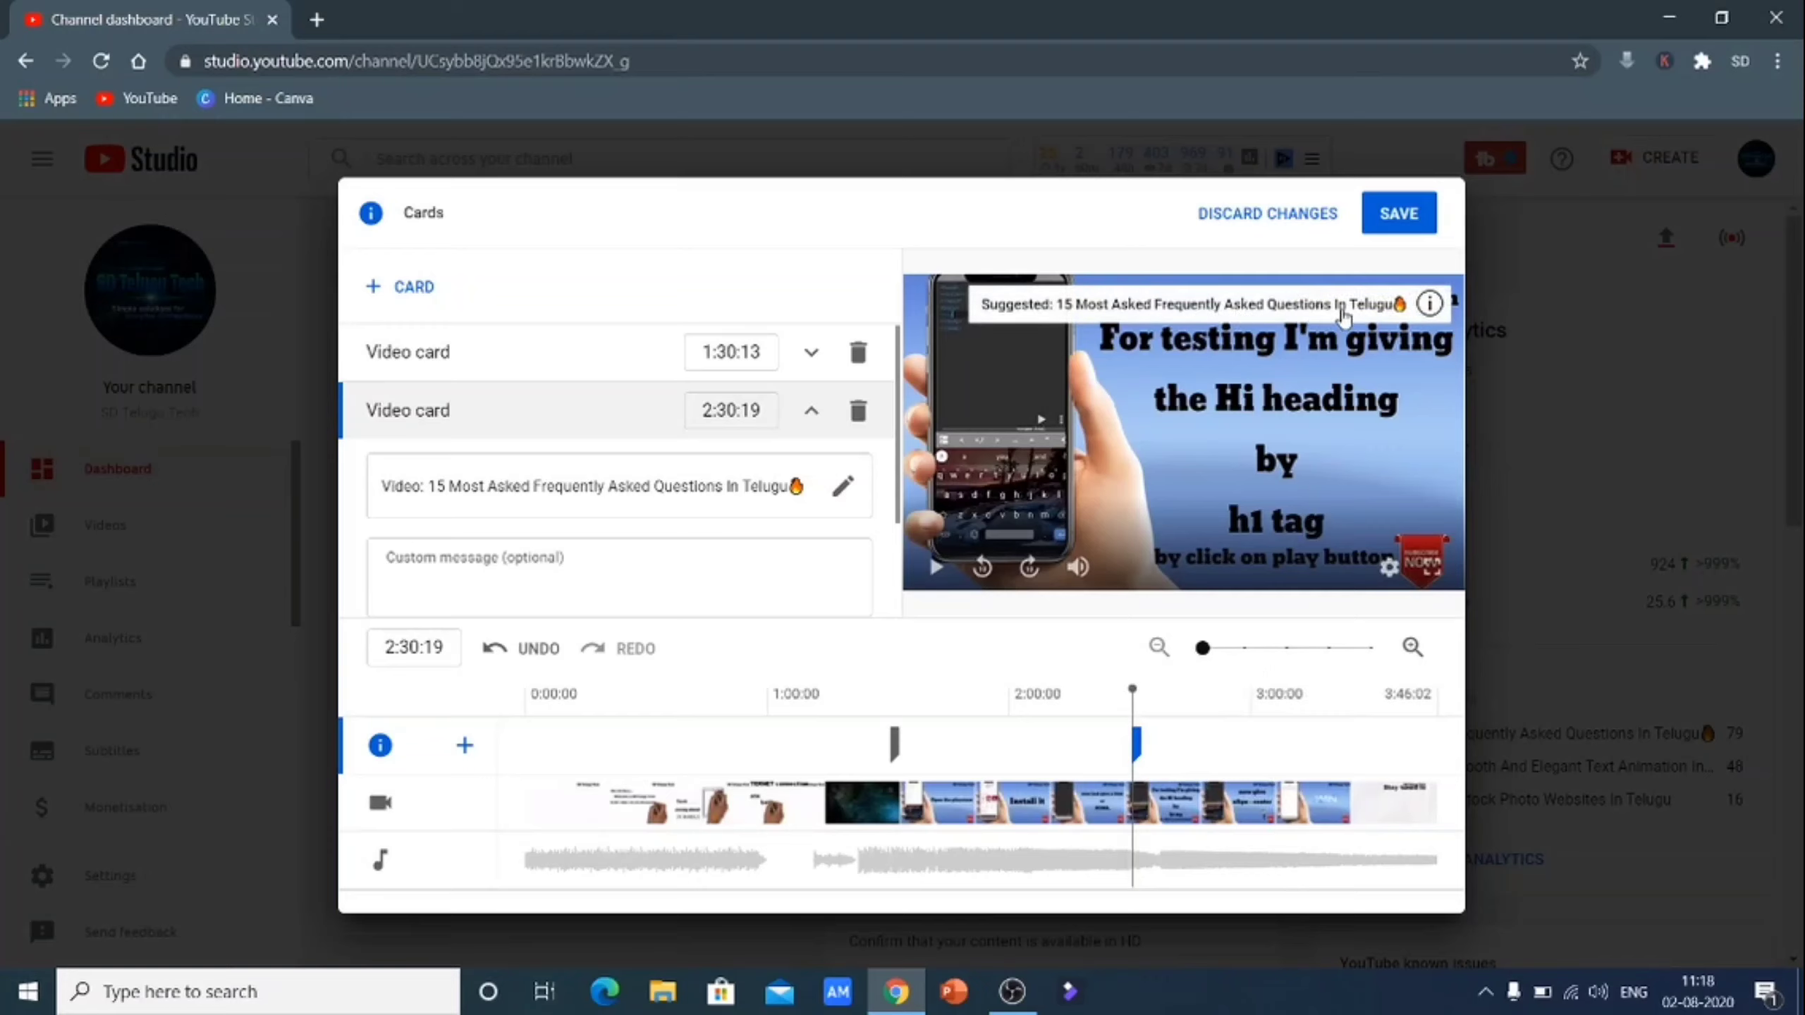
click(1404, 214)
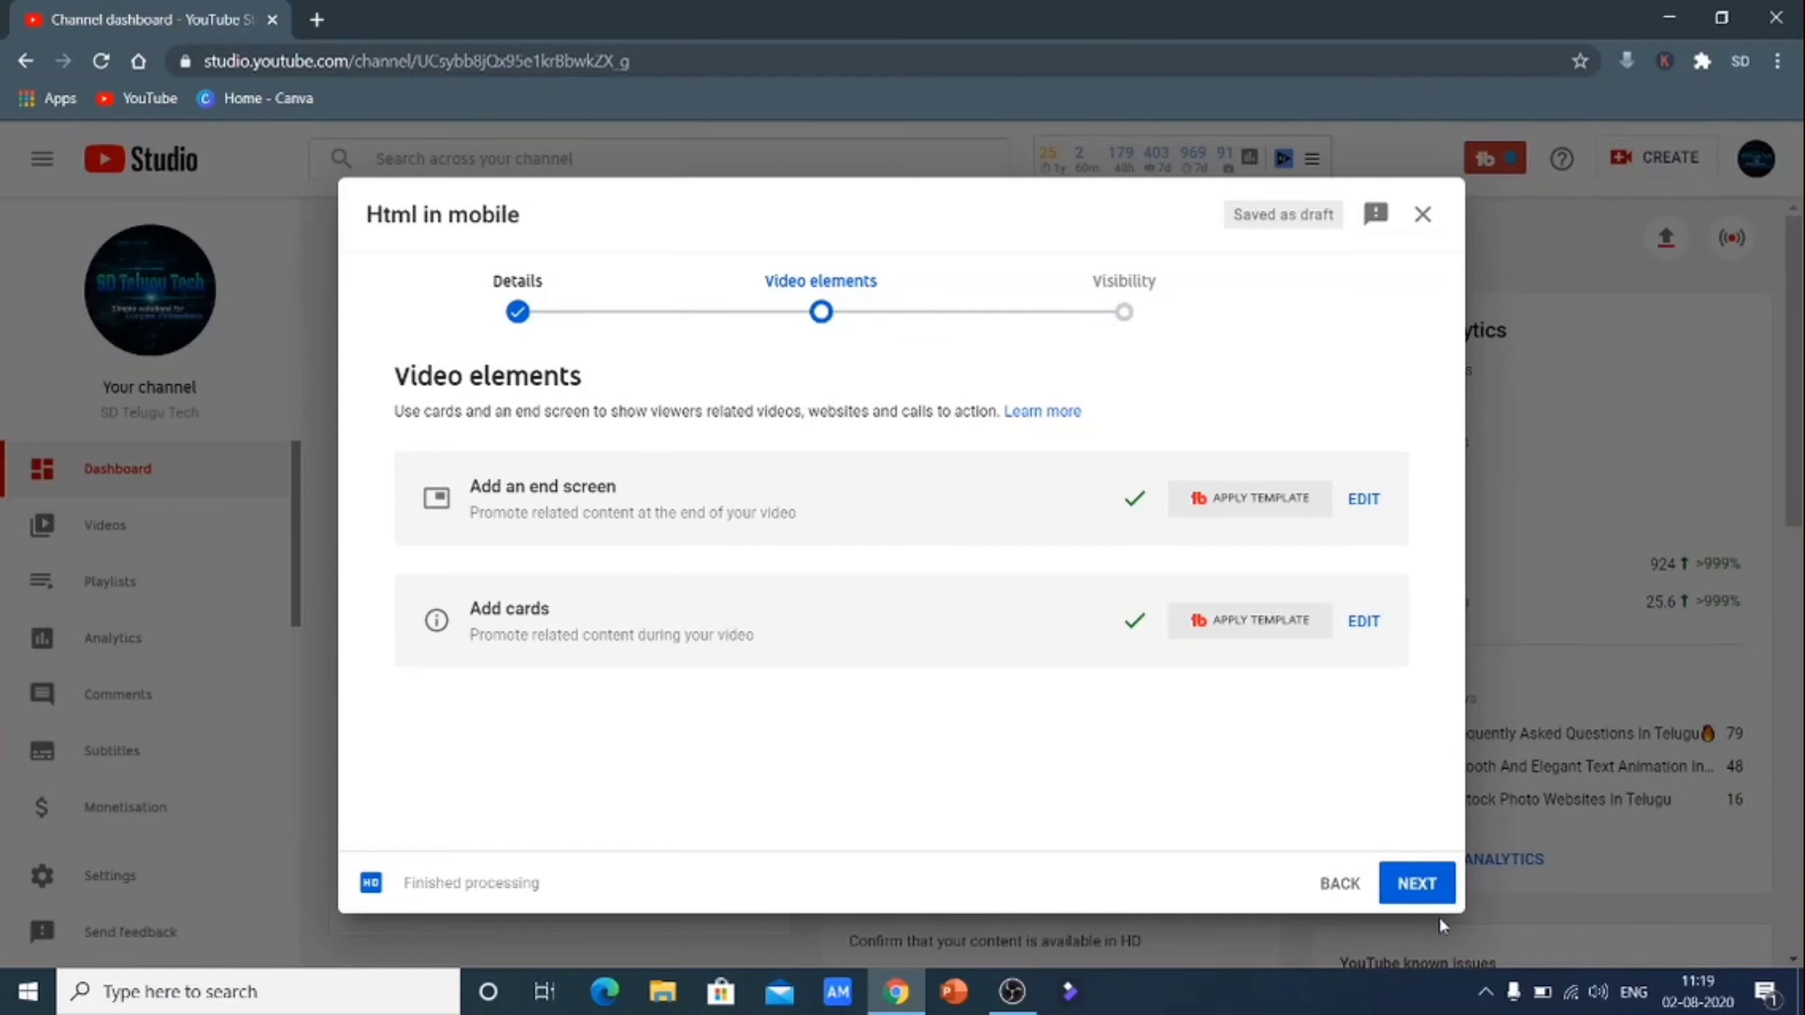
- Continue to the upload's Visibility stage and review the publishing options
click(1429, 884)
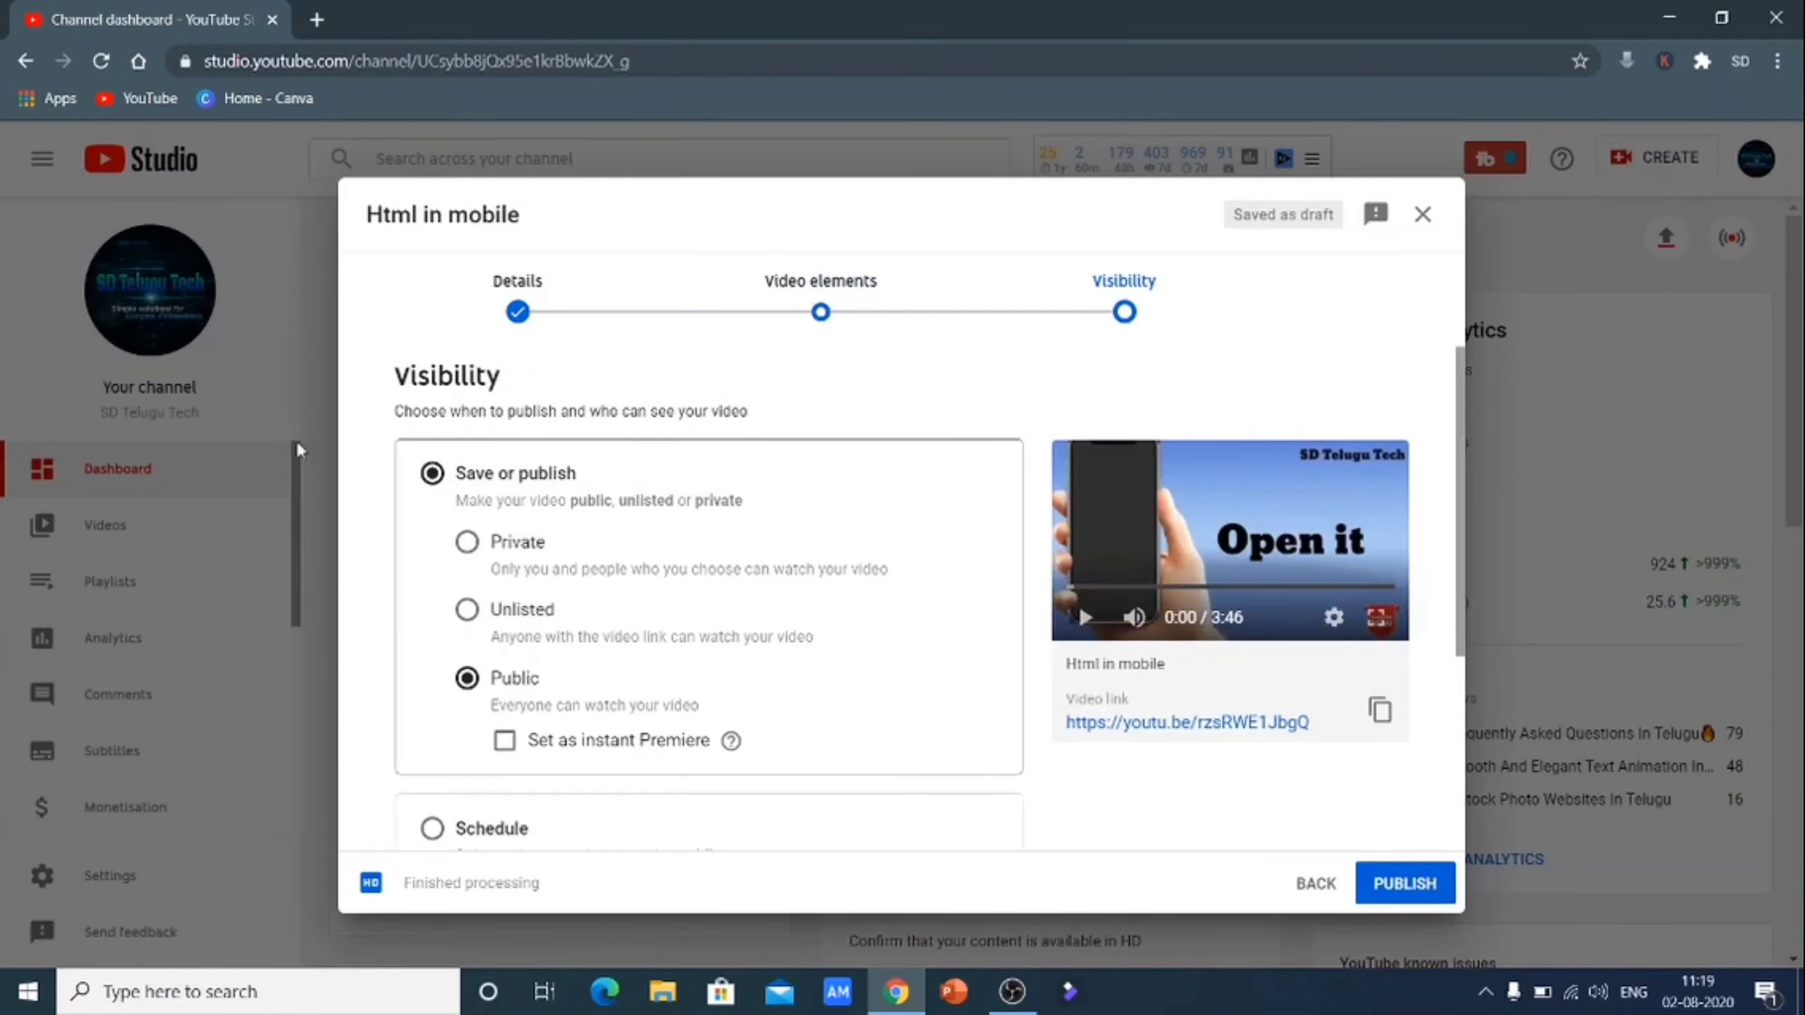
scroll(580, 673, down, 5)
scroll(398, 547, up, 1)
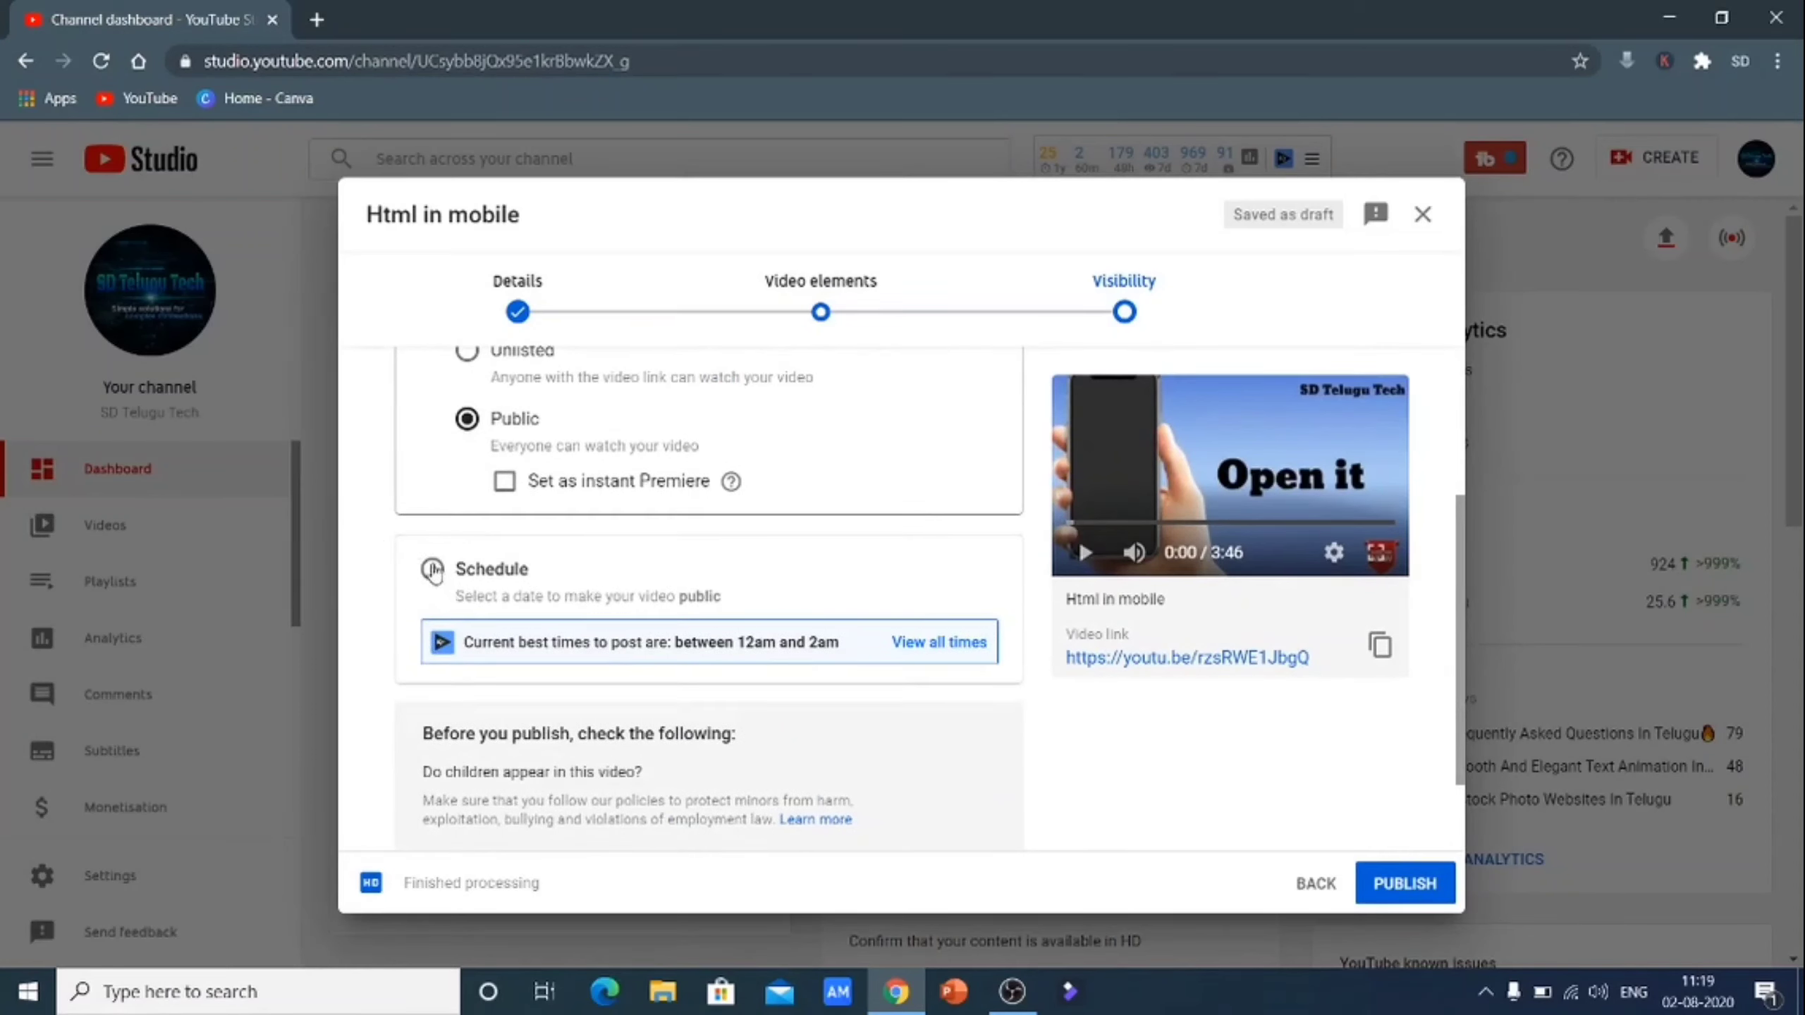
- Try the Schedule option to view its date, time and Premiere settings, and switch back to Save or publish
click(433, 570)
scroll(815, 491, down, 2)
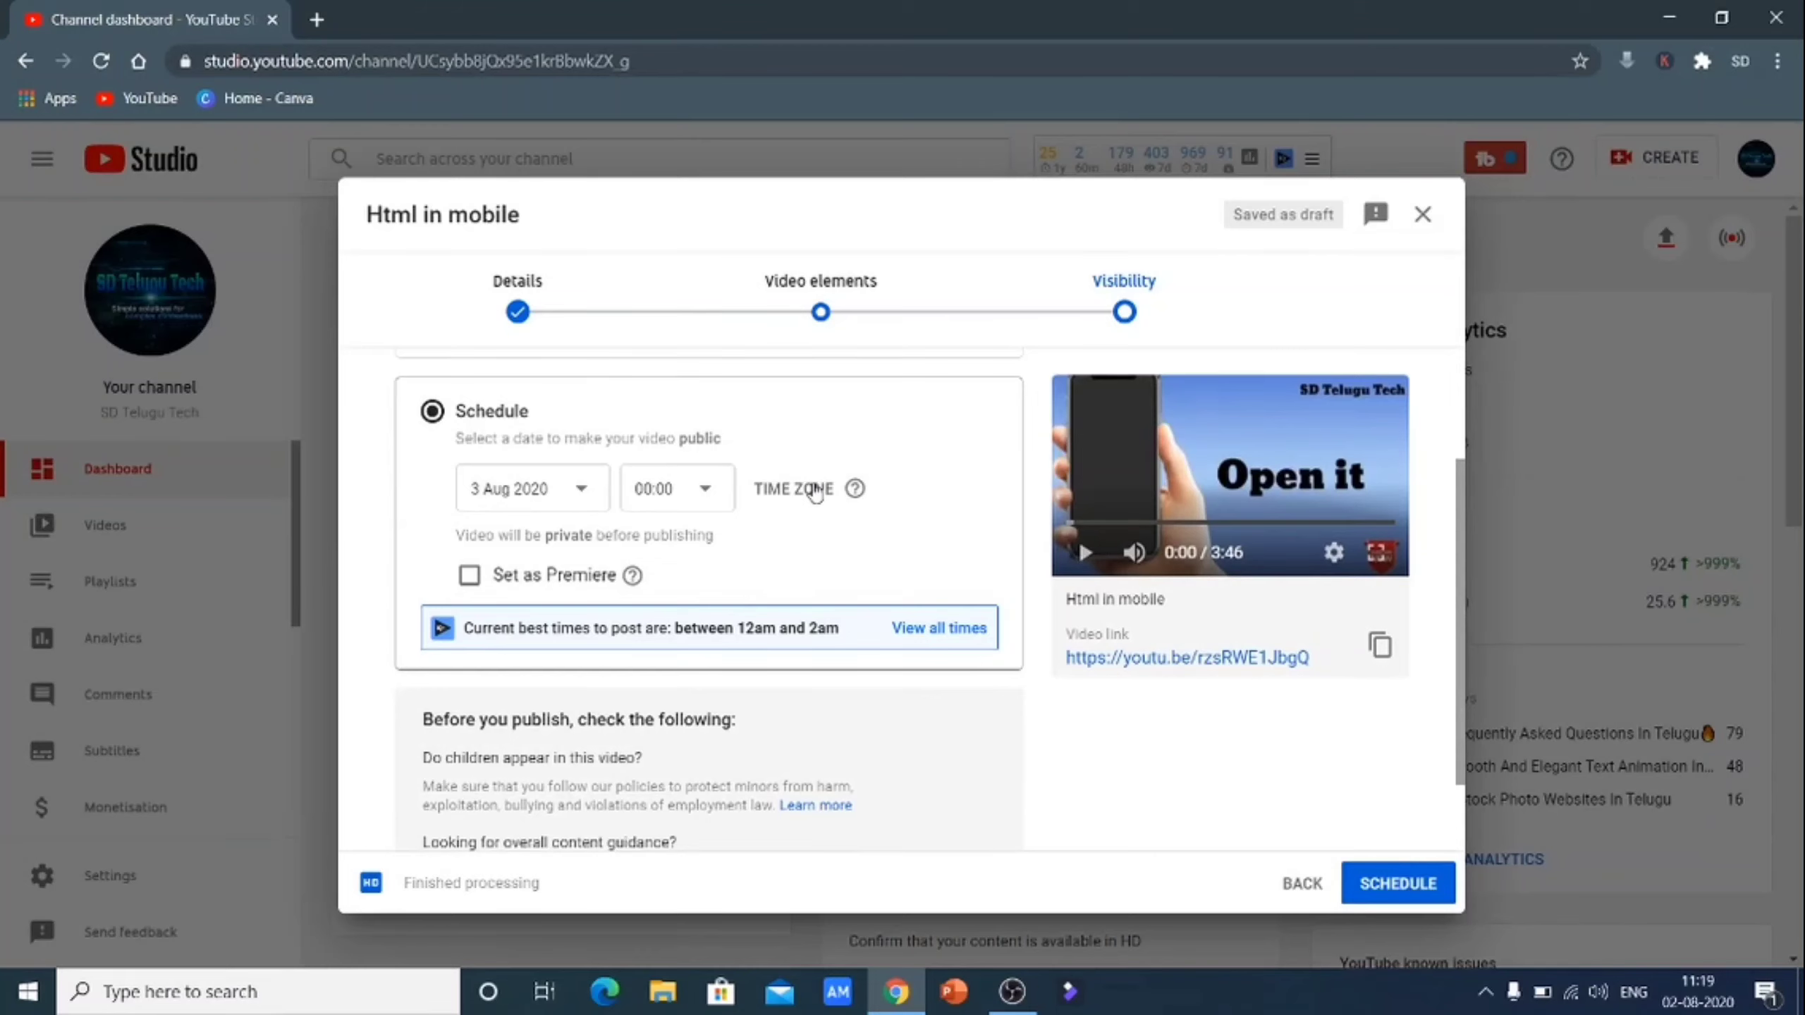
scroll(815, 490, up, 2)
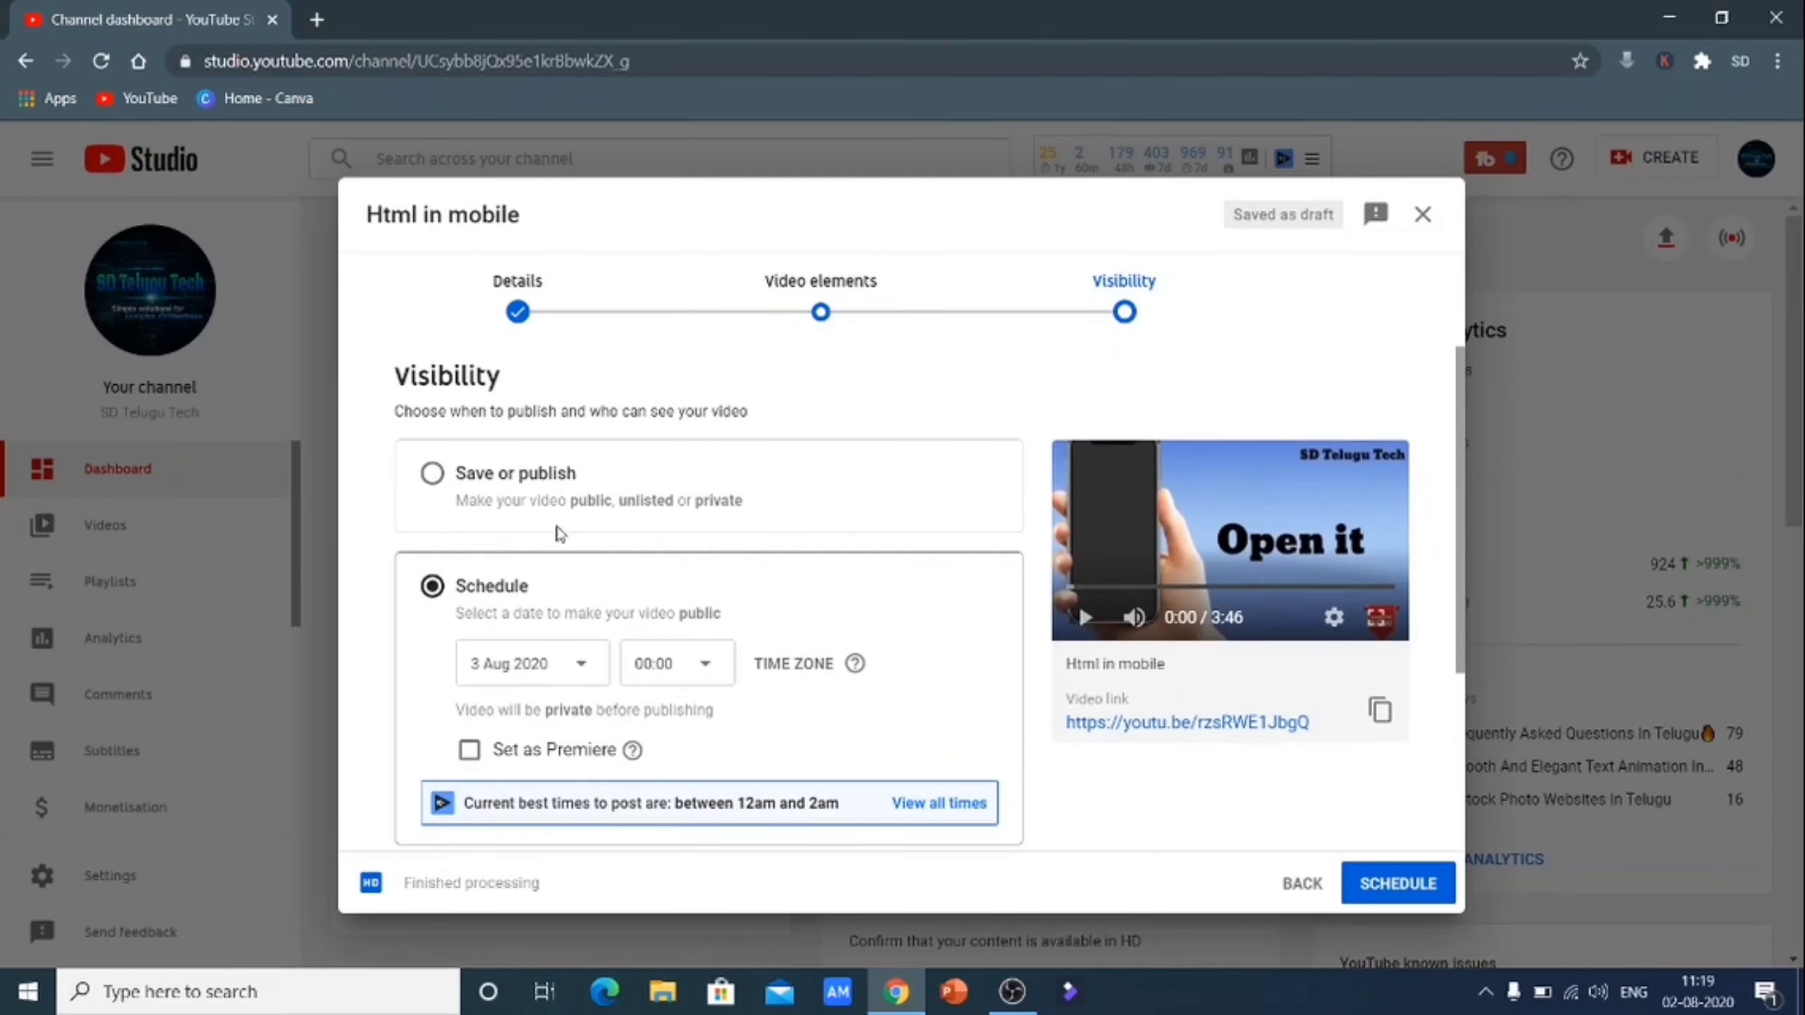
click(433, 474)
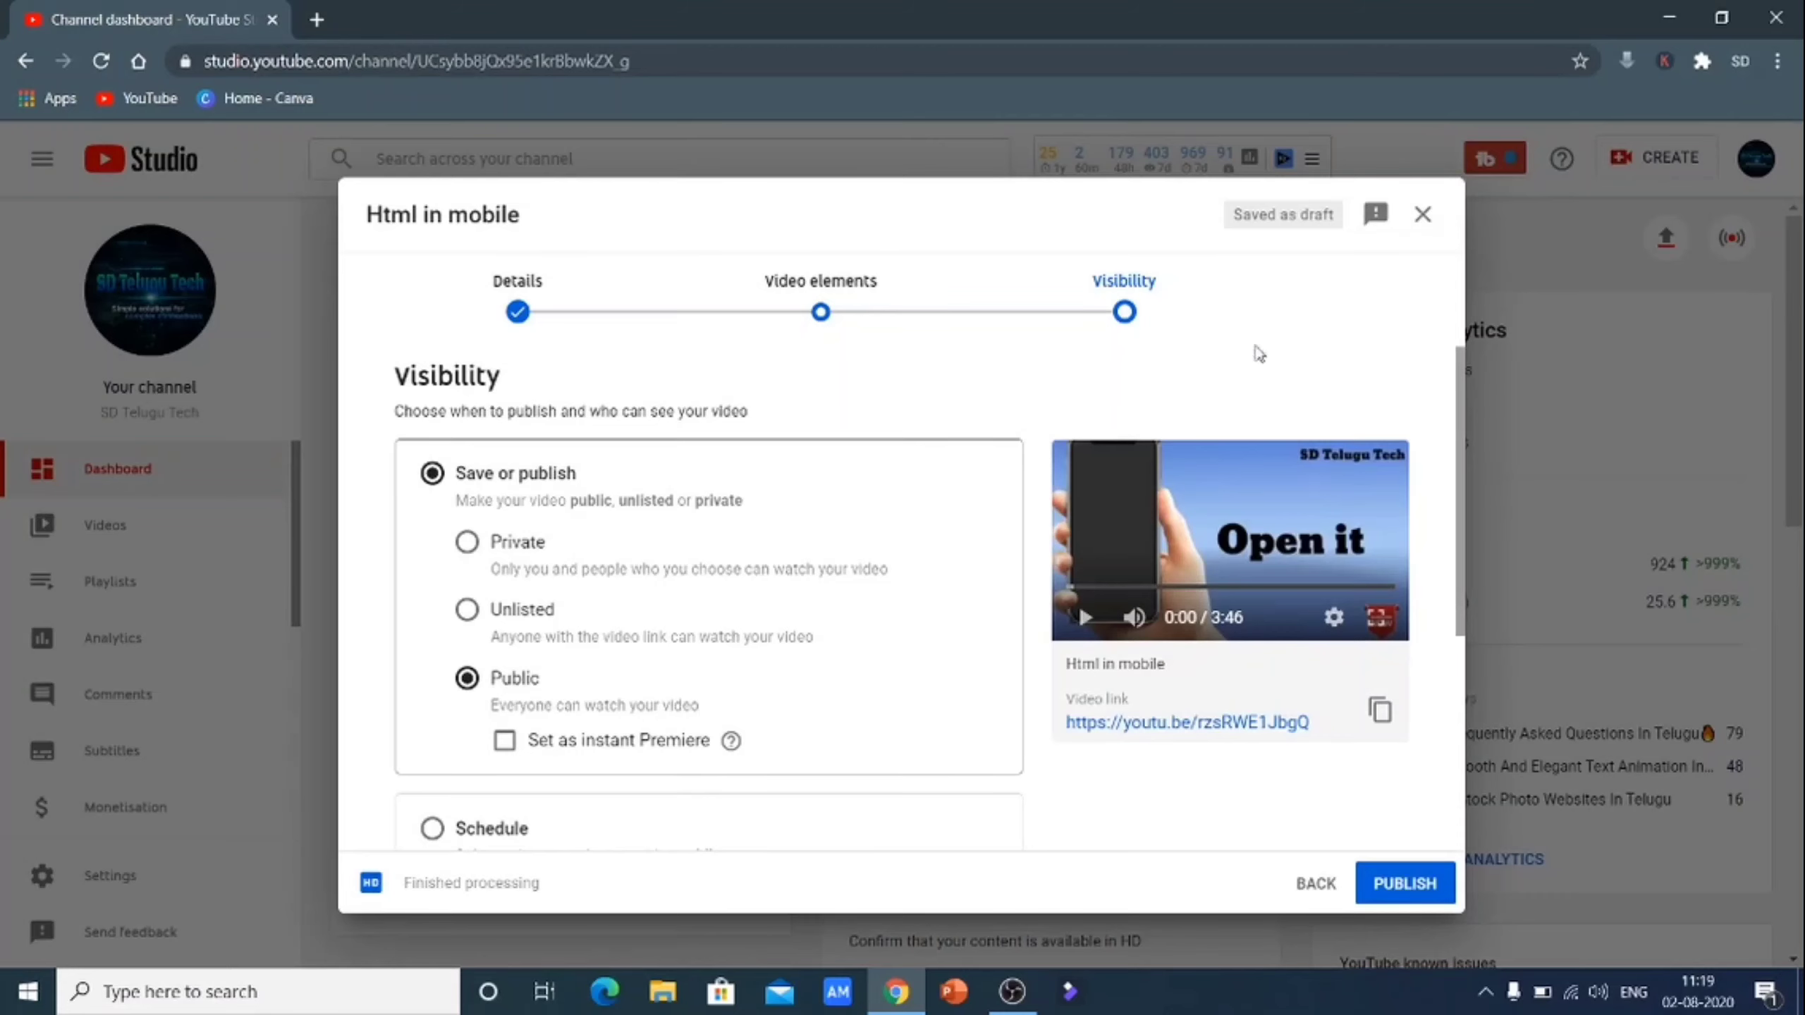
- Close the Html in mobile upload, leaving it as a draft, and open the details of the published video "15 Most Asked Frequently Asked Questions In Telugu"
click(1420, 218)
click(105, 525)
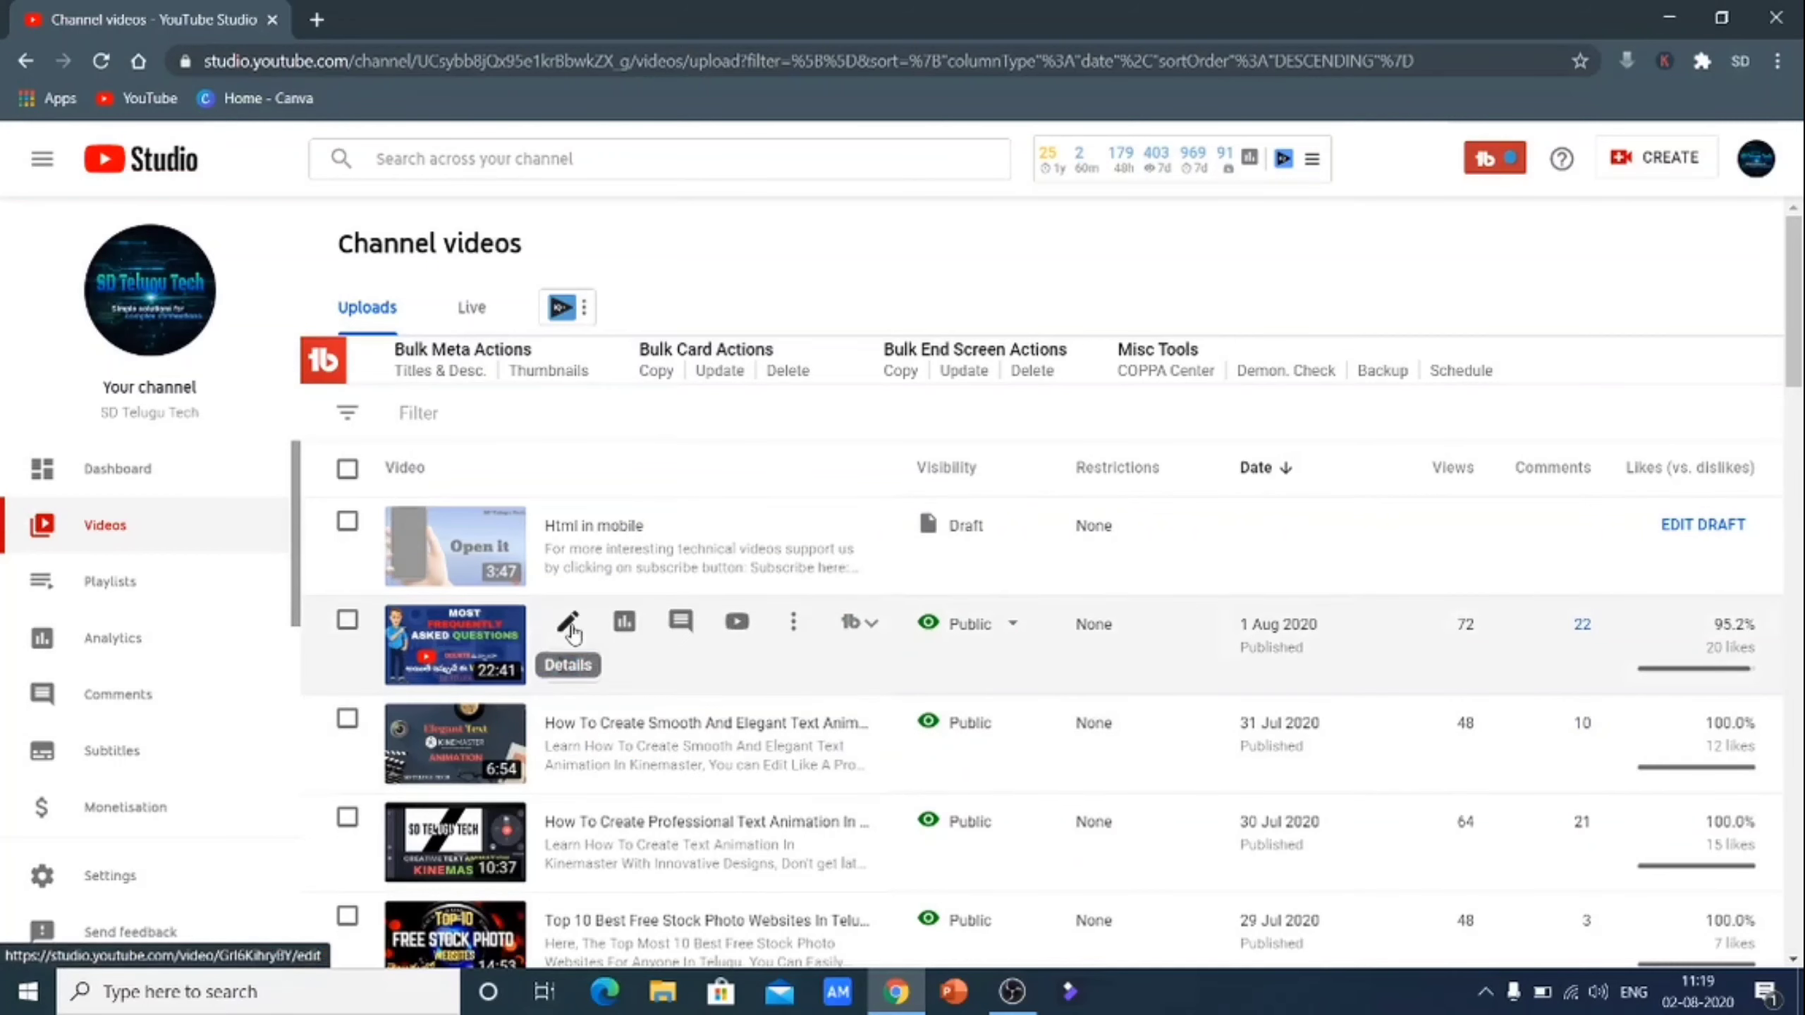
click(568, 624)
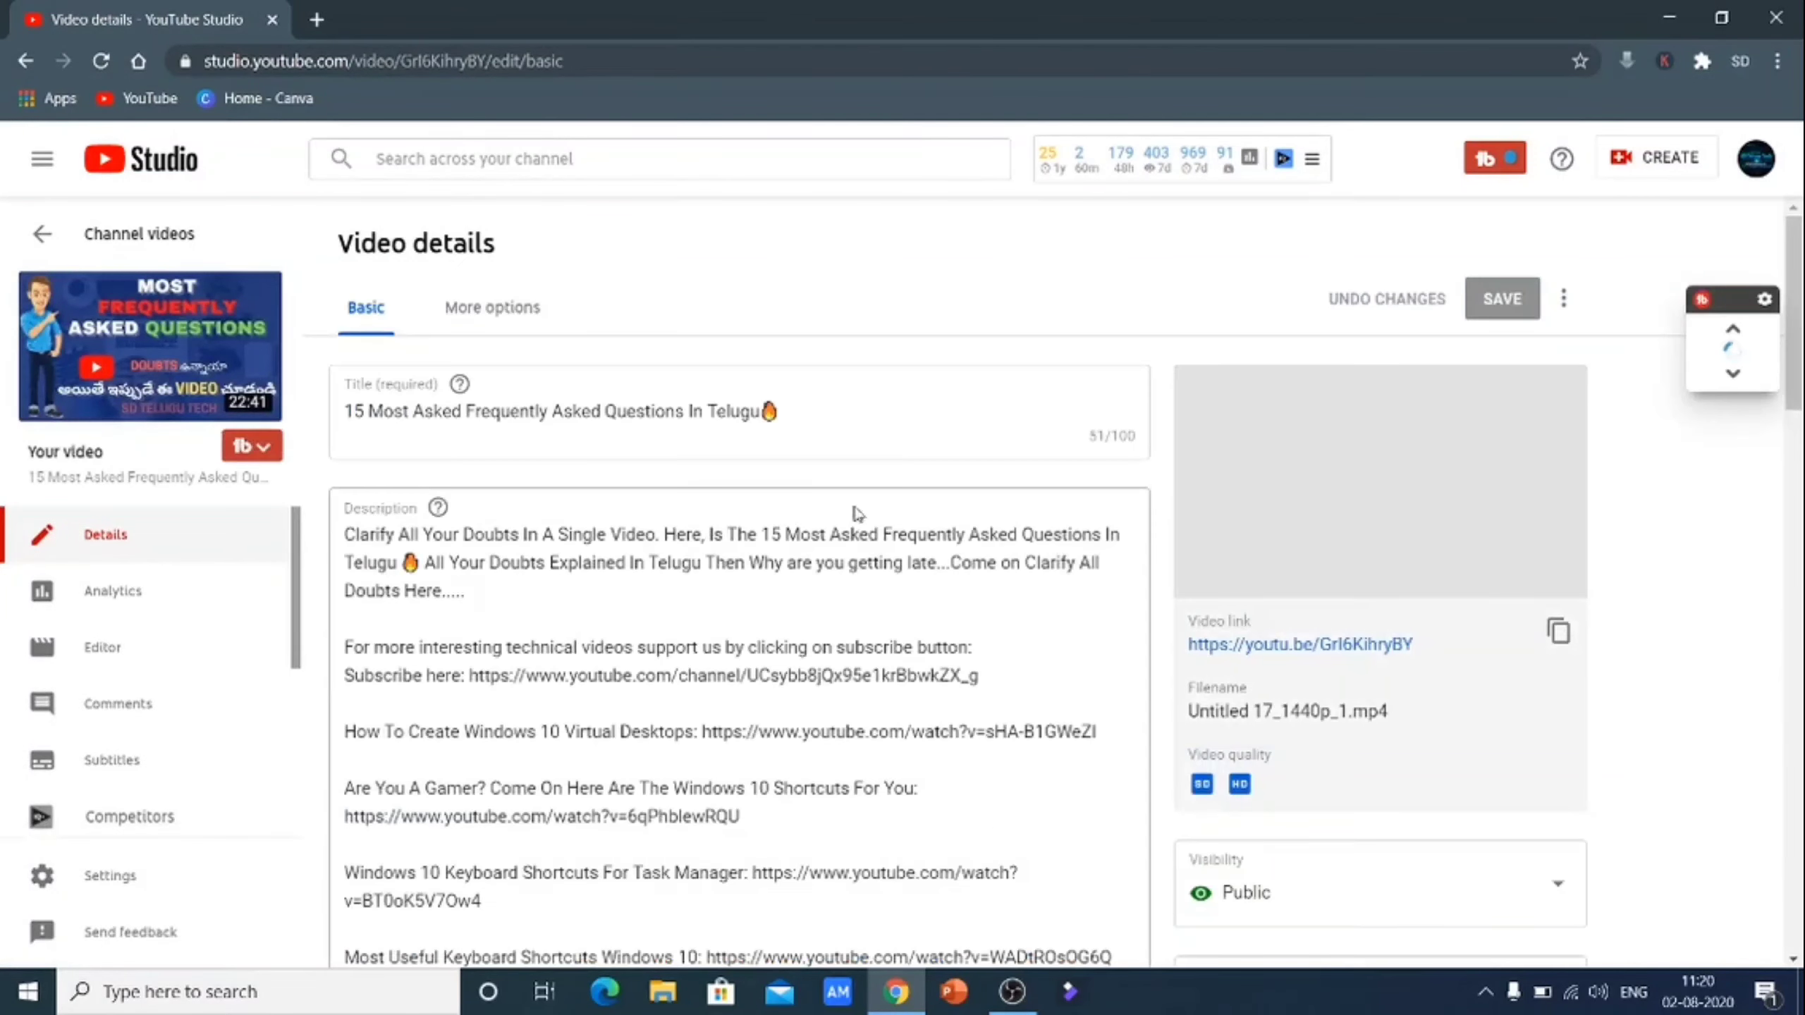
- Examine the published video's end screen elements and its info cards in their editors, leaving each editor without saving changes
scroll(944, 576, down, 5)
scroll(953, 569, down, 2)
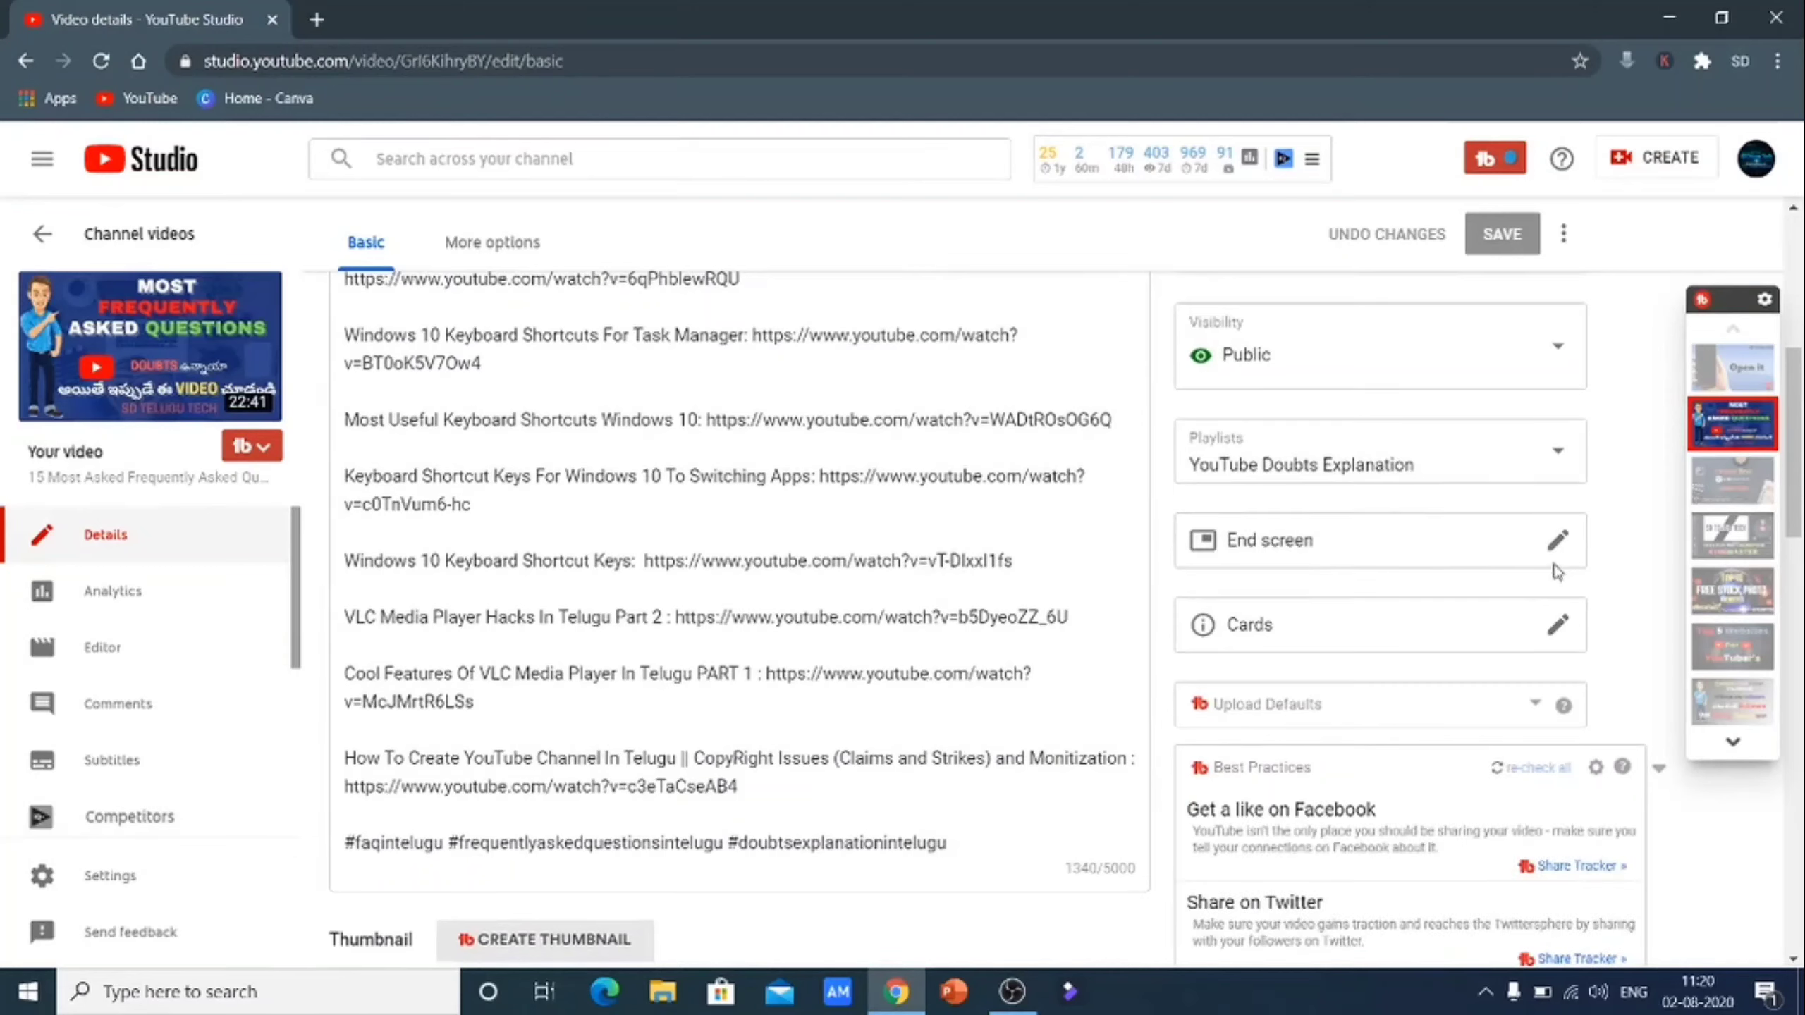
click(1557, 560)
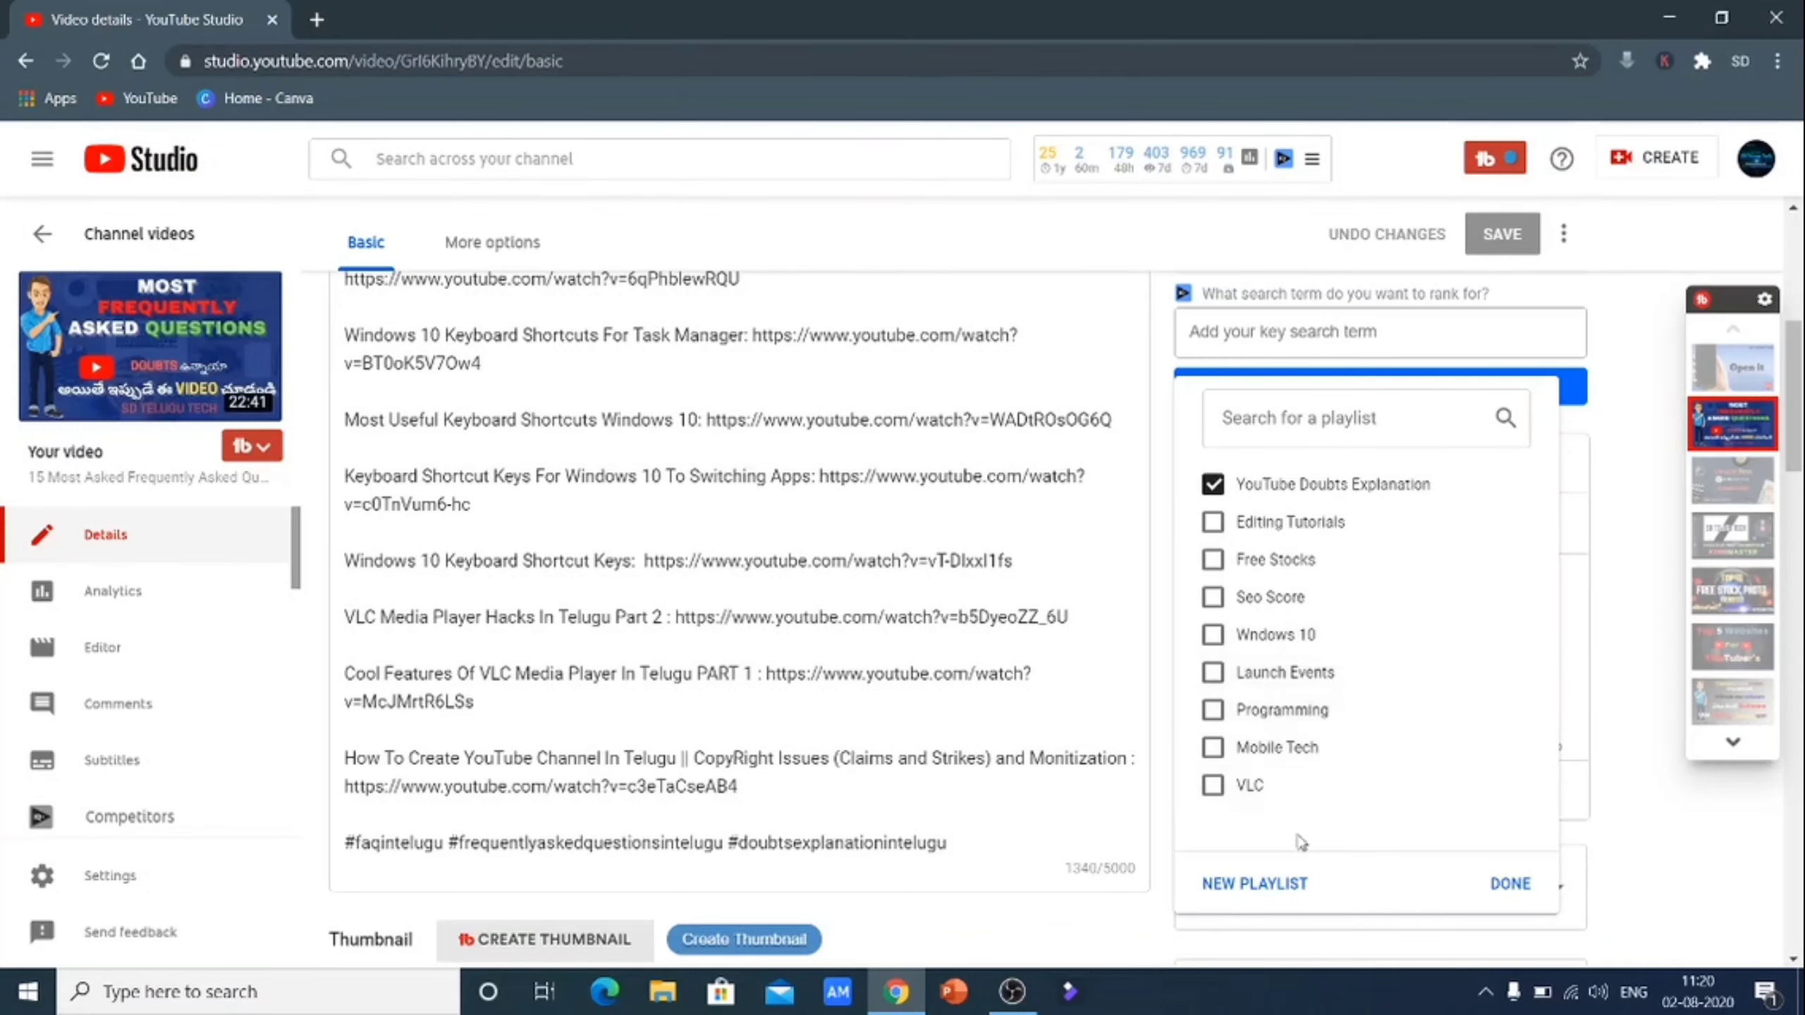
click(1632, 792)
scroll(1631, 792, down, 5)
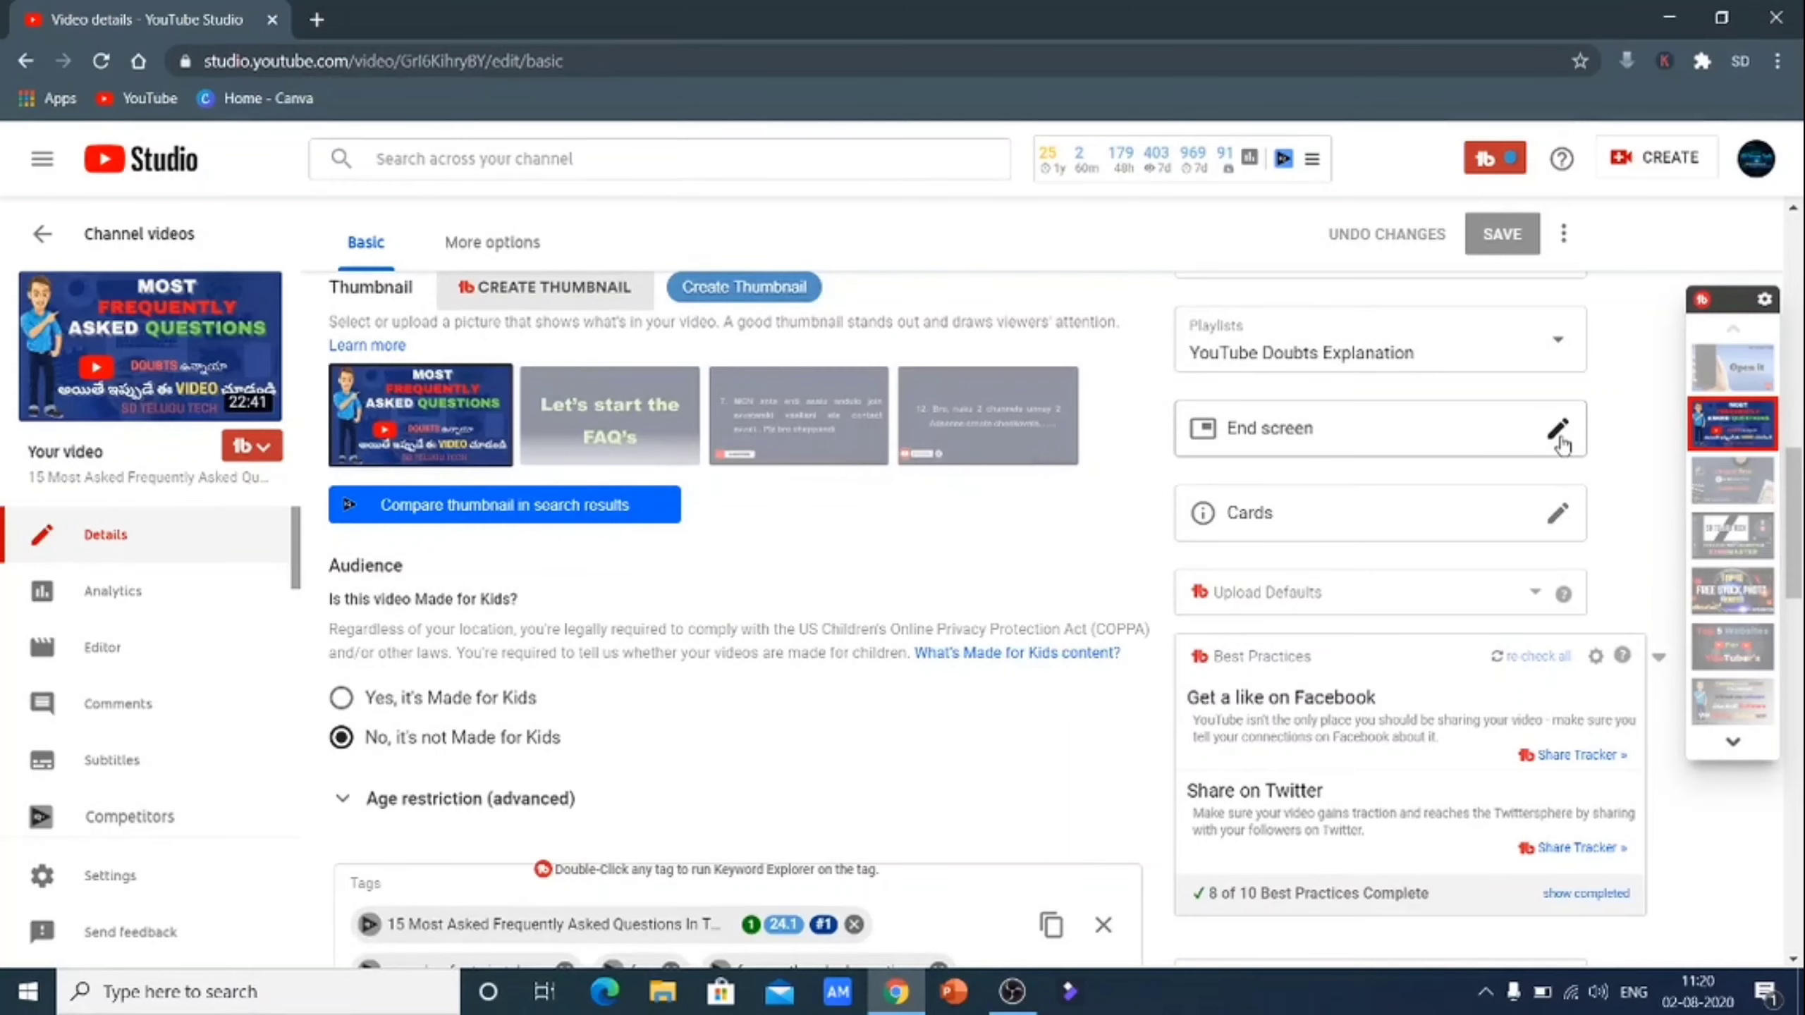
click(1558, 435)
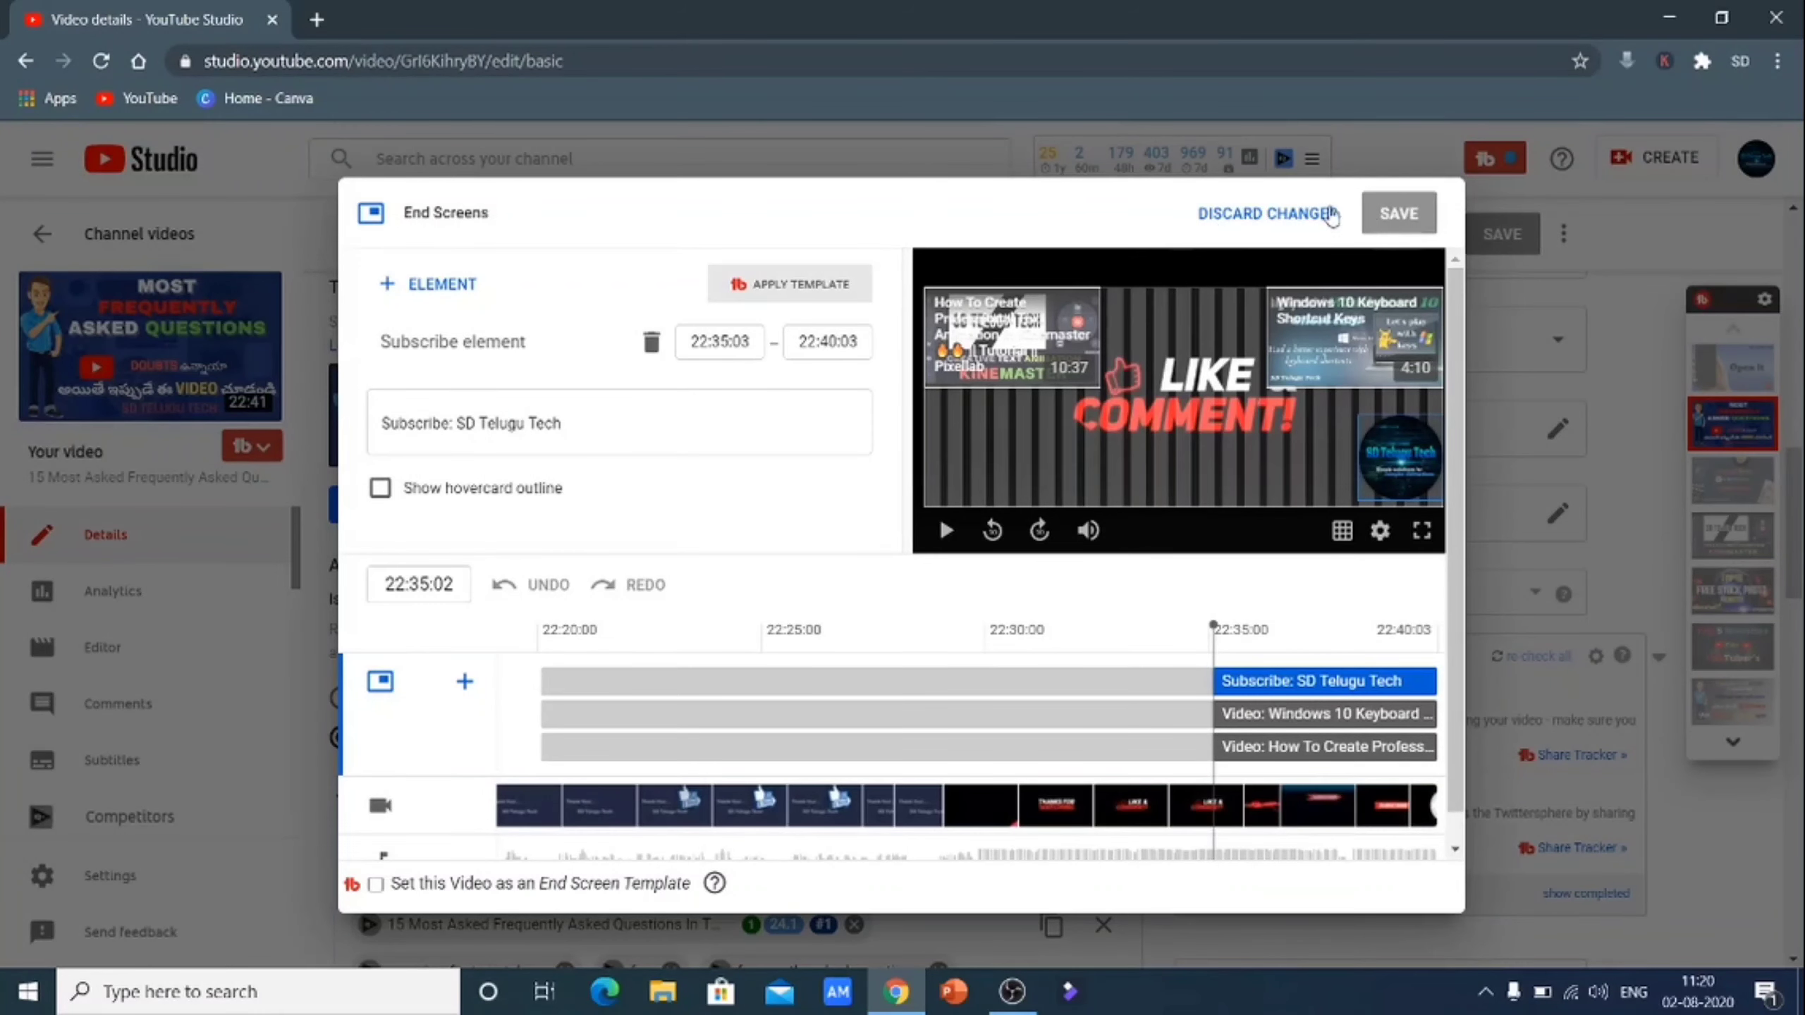
click(1275, 215)
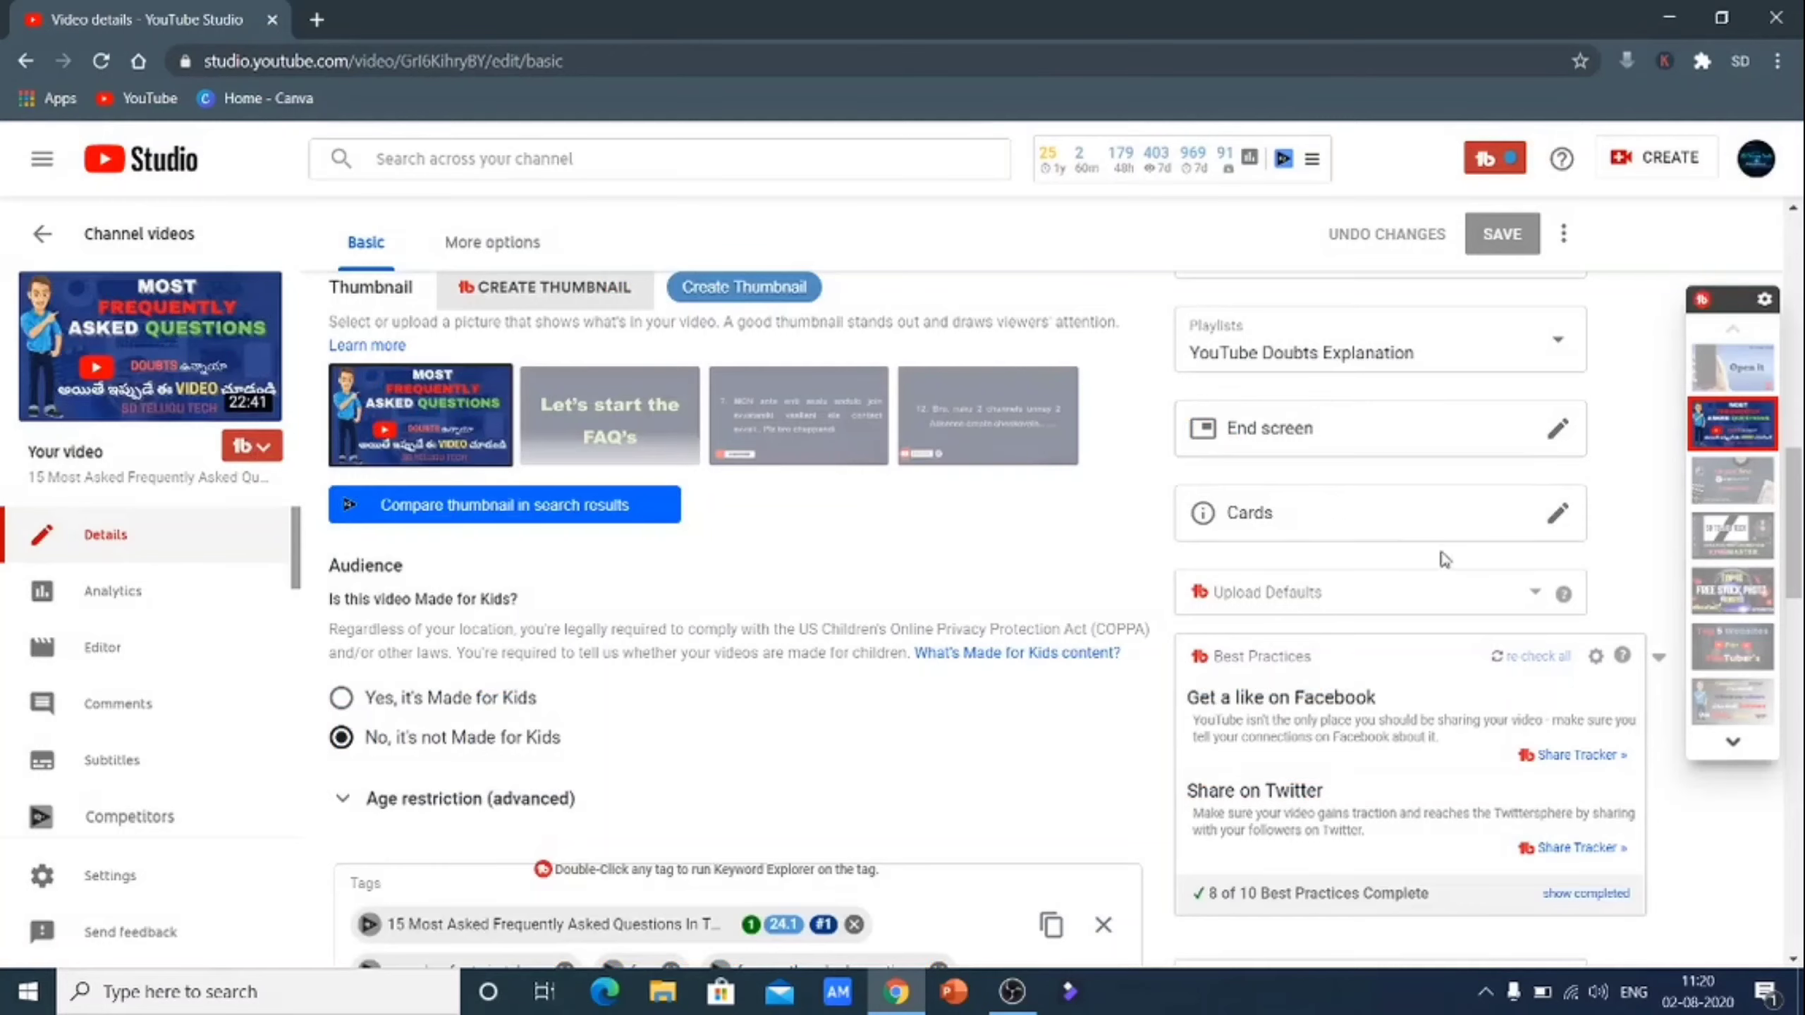
click(1556, 513)
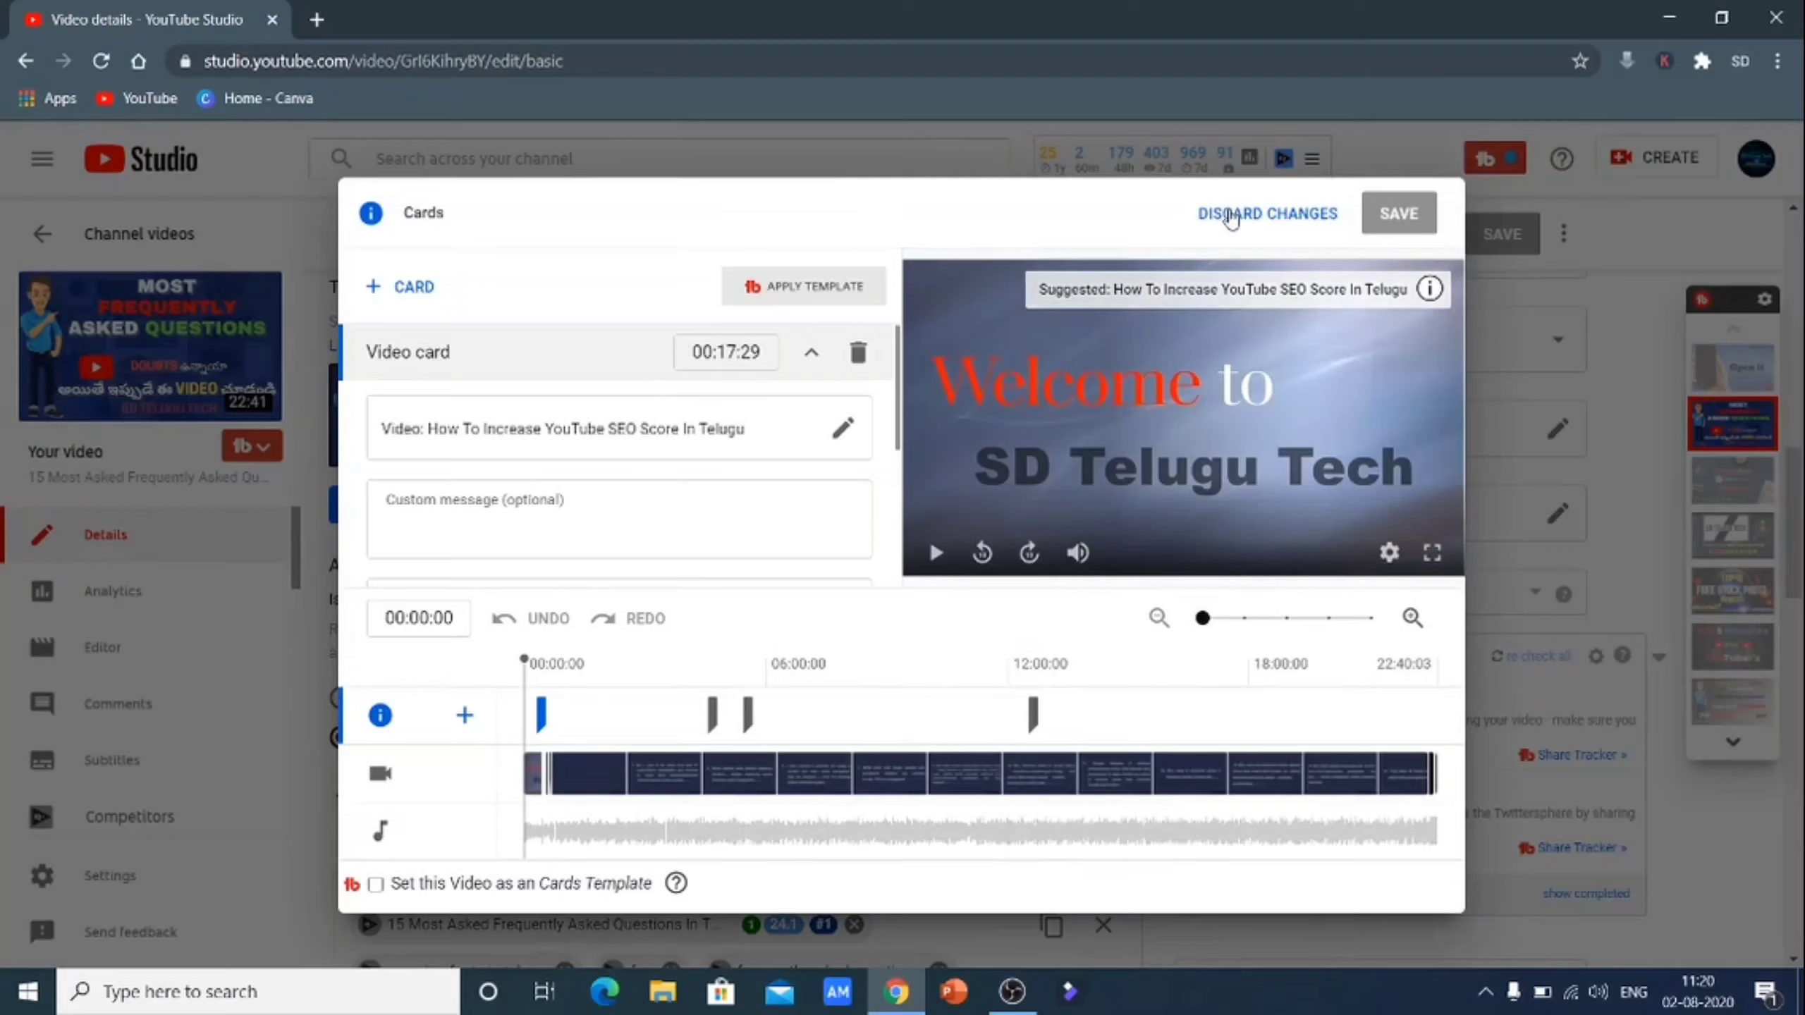
click(1232, 219)
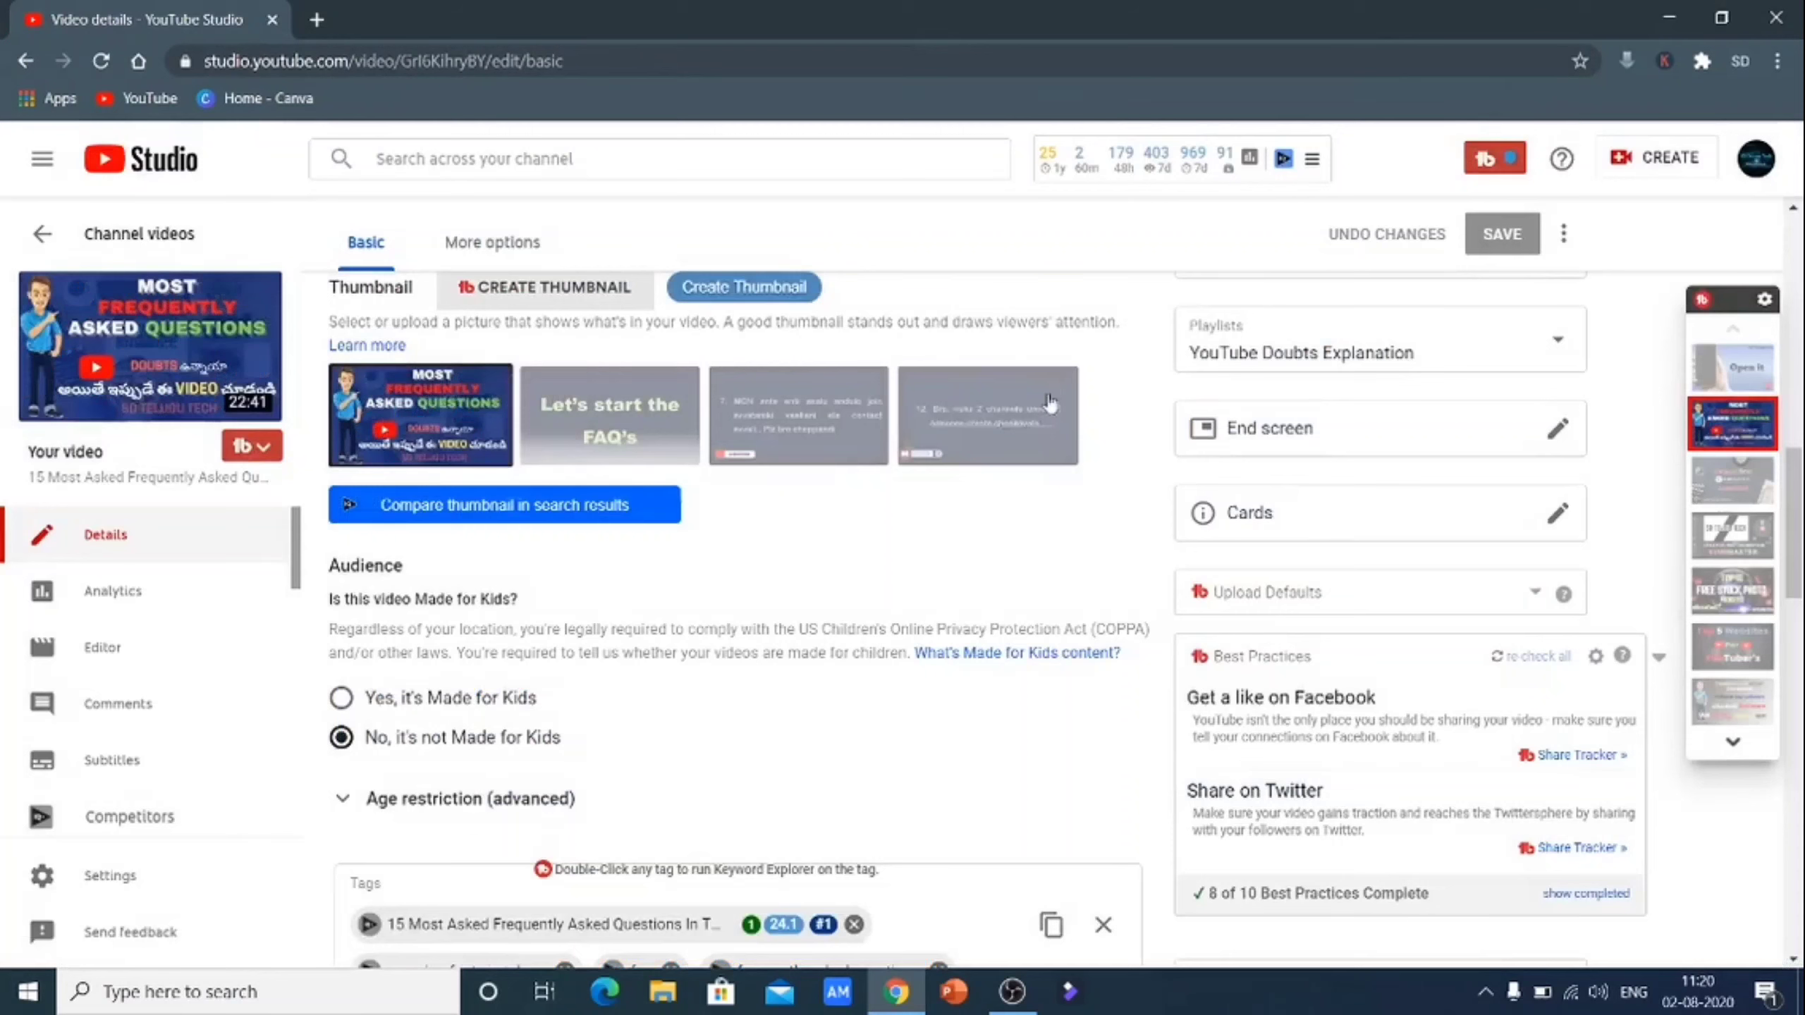